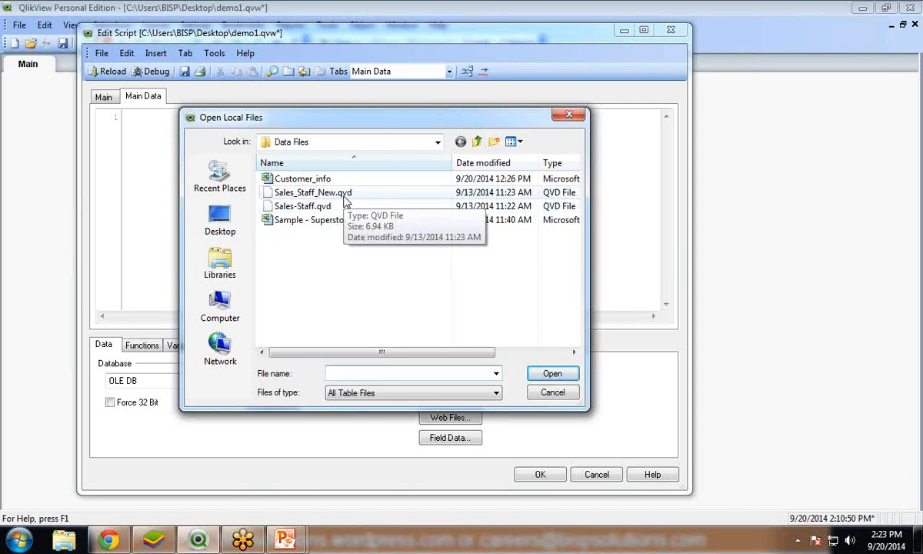
Step: Add a LOAD statement for all fields of Sales-Staff.qvd from the Data Files folder to the Main Data script
left_click(303, 208)
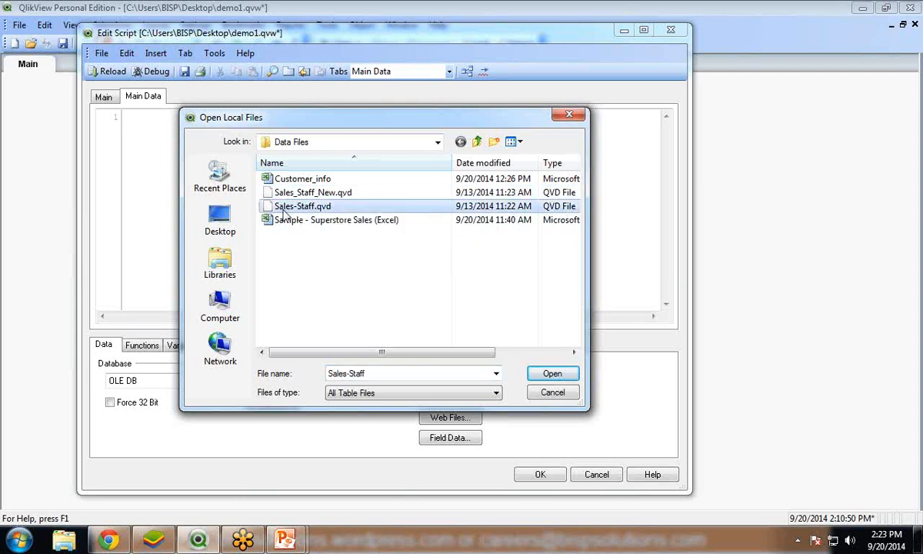
left_click(547, 375)
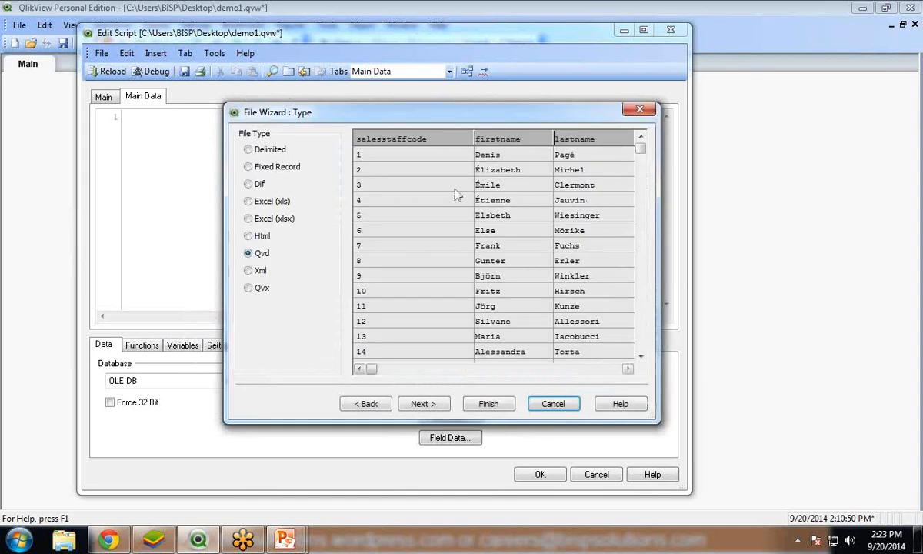
mouse_move(641, 148)
left_mouse_down()
mouse_move(642, 348)
mouse_move(641, 148)
left_mouse_up()
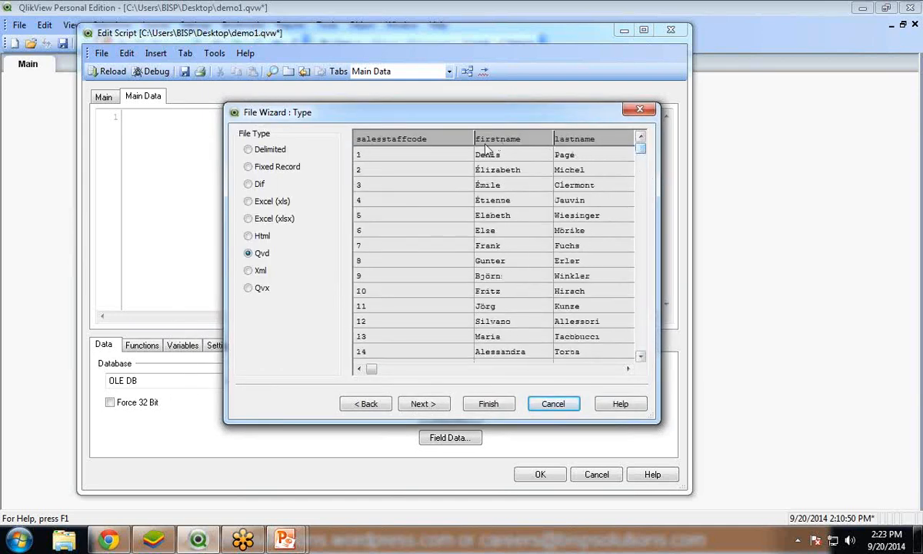
mouse_move(374, 370)
left_mouse_down()
mouse_move(490, 372)
mouse_move(369, 372)
left_mouse_up()
left_click(489, 404)
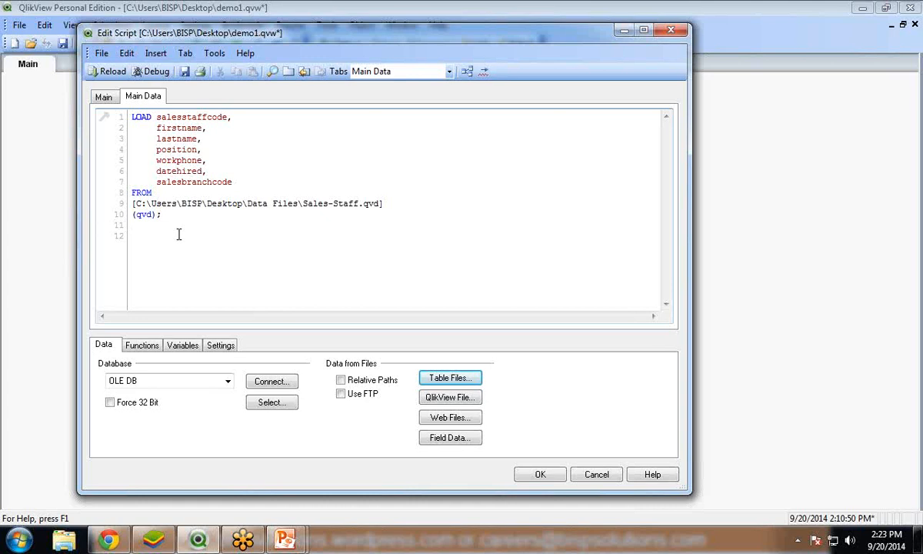
Step: Label the Sales-Staff load by adding [SalesOldData]: on its own line above the LOAD statement
left_click(130, 117)
key("Return")
type("[SalesOld")
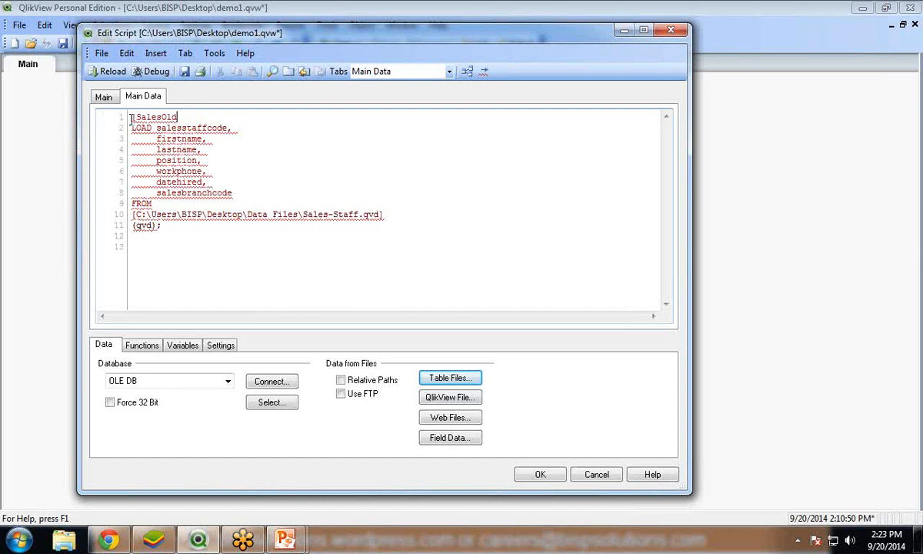
type("Data]:")
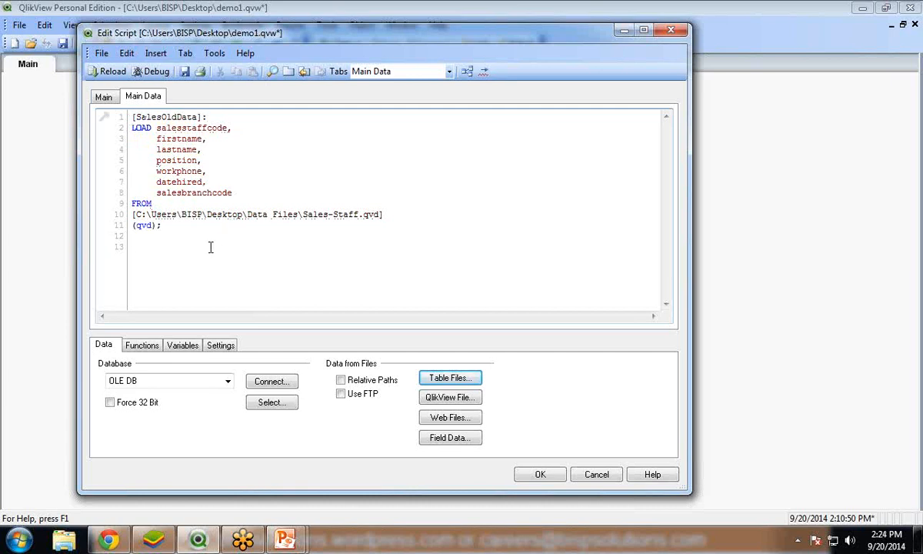
Step: Save the document, reload the script, and close the sheet properties without adding any listboxes
left_click(183, 72)
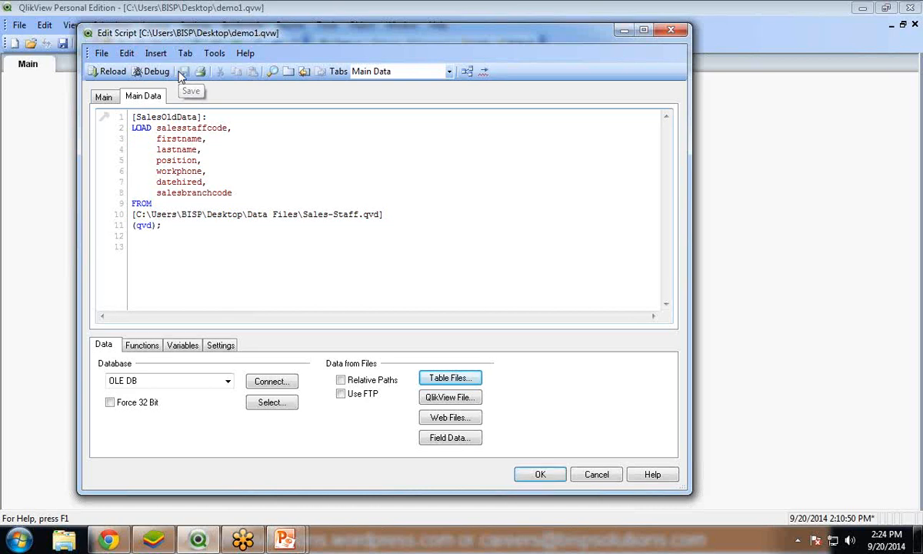
left_click(107, 71)
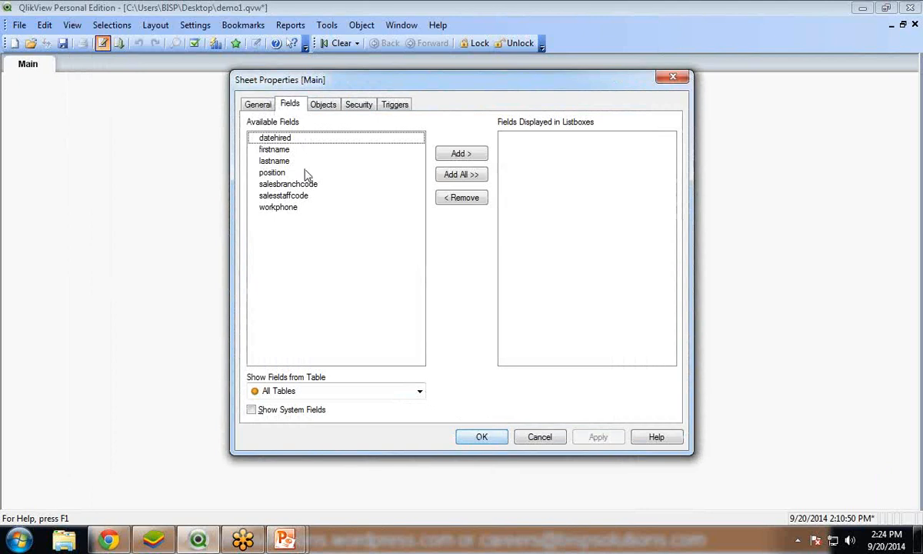
left_click(483, 437)
Step: Create a table box on the Main sheet showing salesstaffcode, firstname, lastname and position
right_click(265, 247)
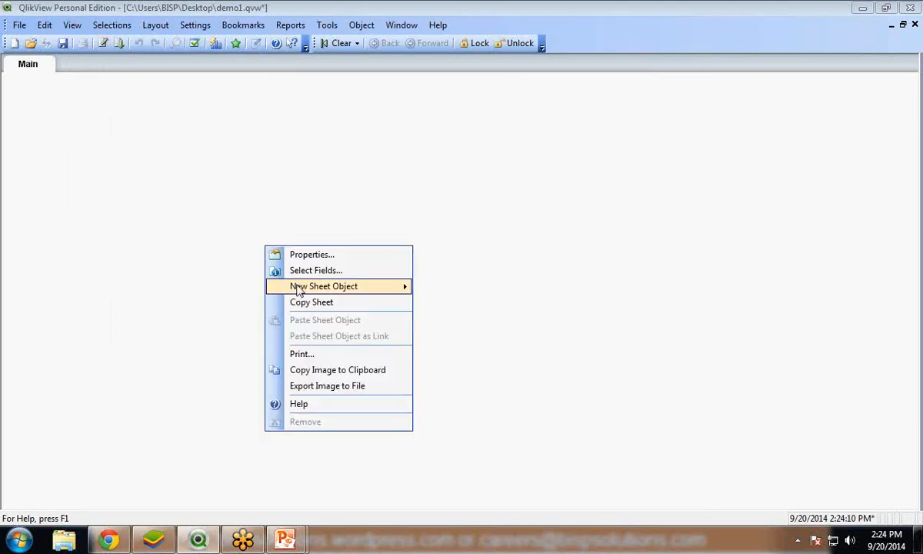
mouse_move(300, 287)
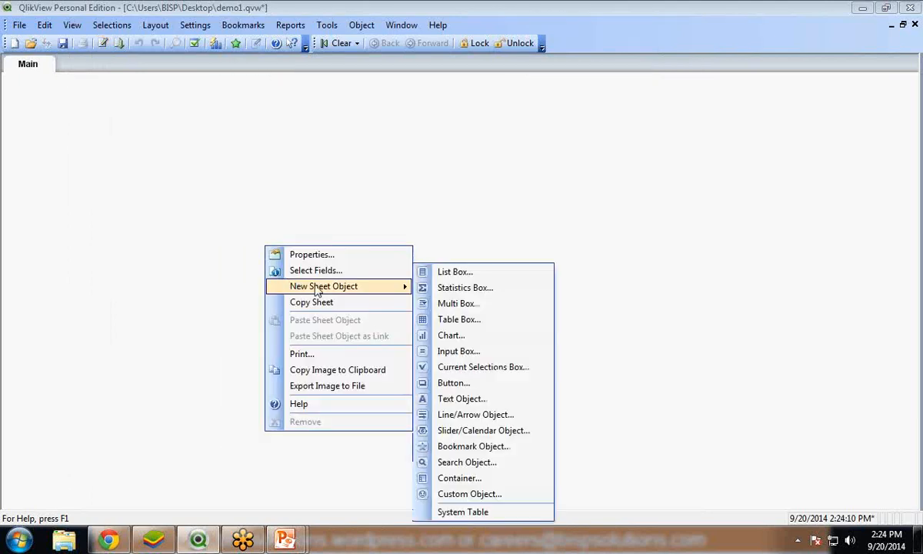
left_click(462, 321)
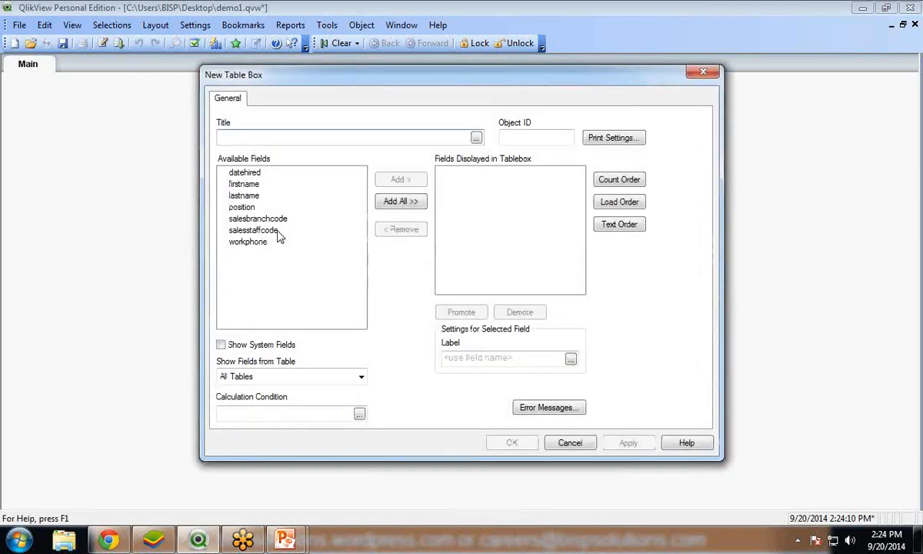
left_click(254, 230)
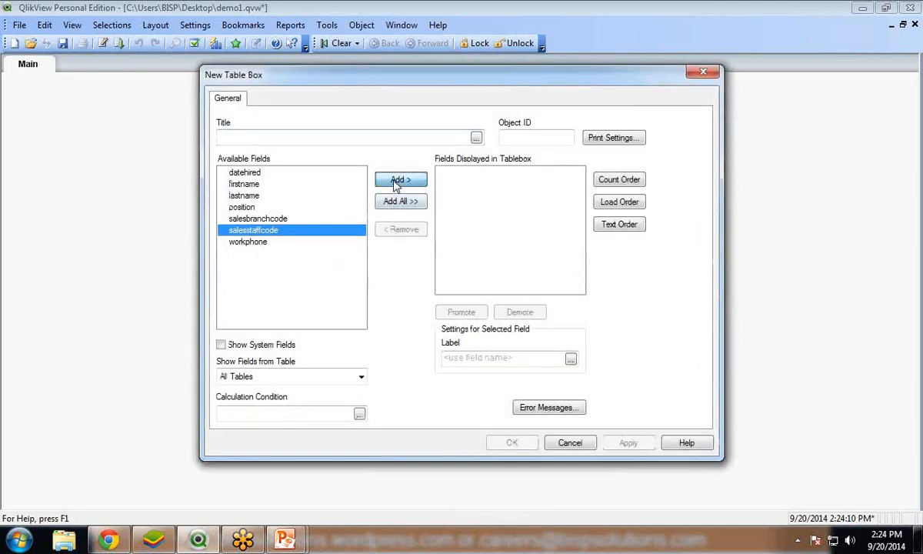
left_click(397, 183)
left_click(244, 184)
left_click(392, 180)
left_click(400, 179)
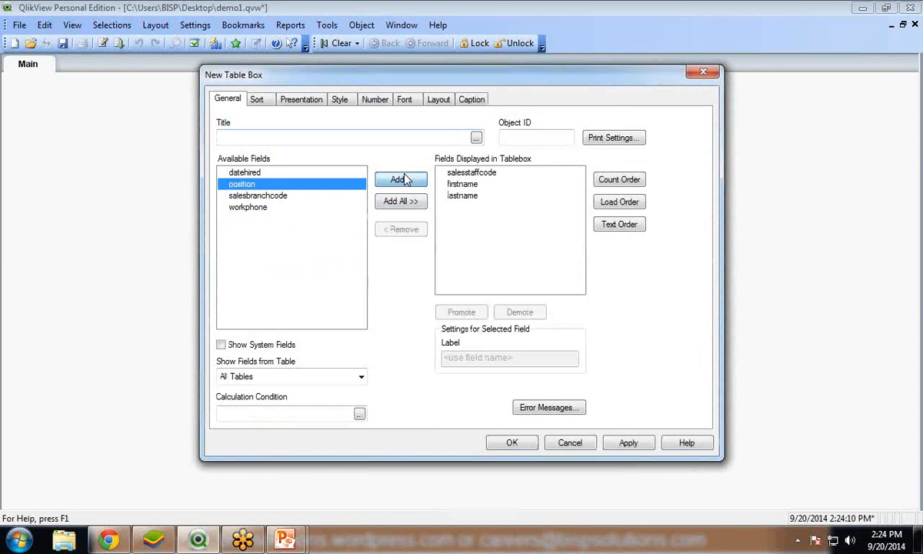
left_click(398, 185)
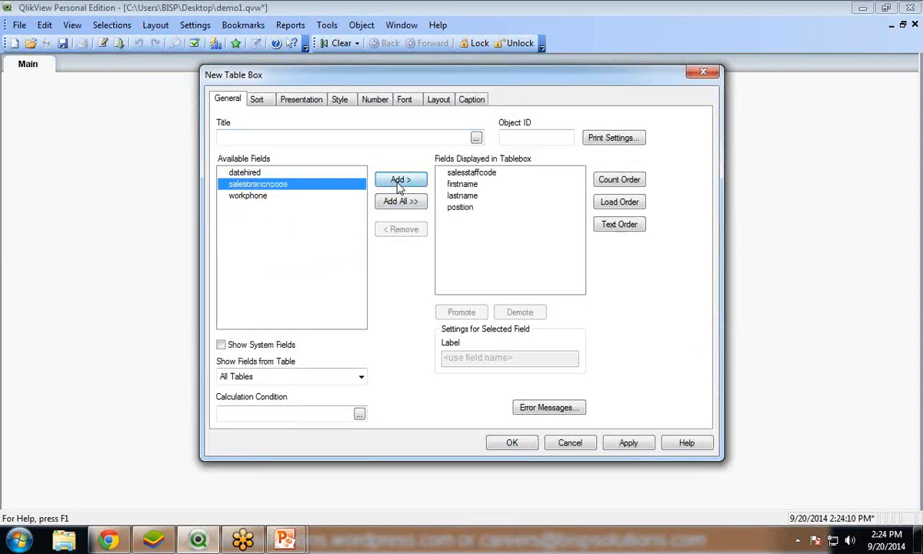
left_click(511, 442)
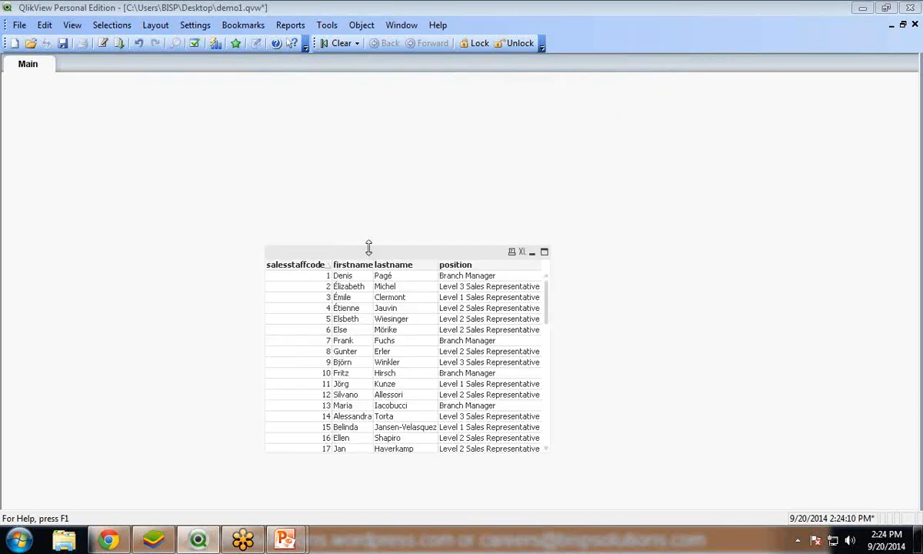
Step: Move the table box to the upper middle of the sheet and make it slightly taller
left_click_drag(369, 247, 238, 129)
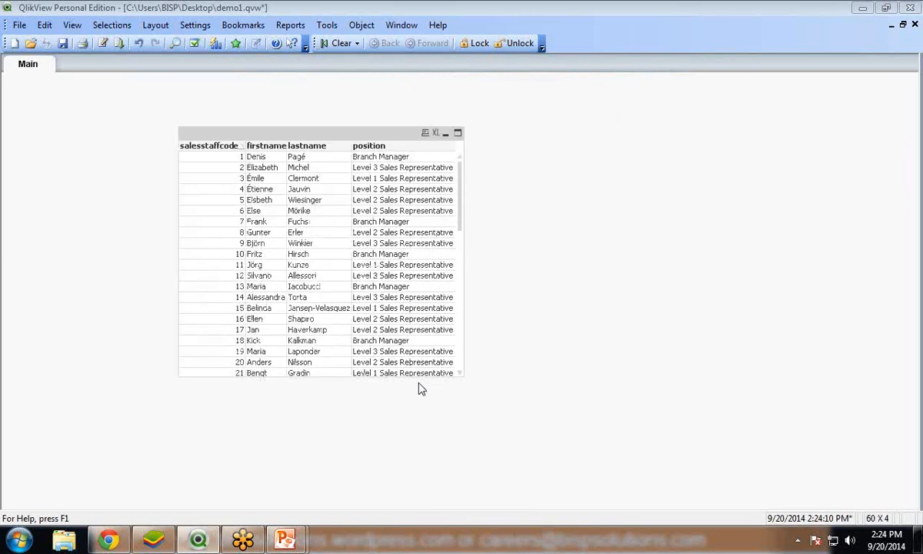
mouse_move(450, 377)
left_mouse_down()
mouse_move(452, 356)
mouse_move(453, 382)
left_mouse_up()
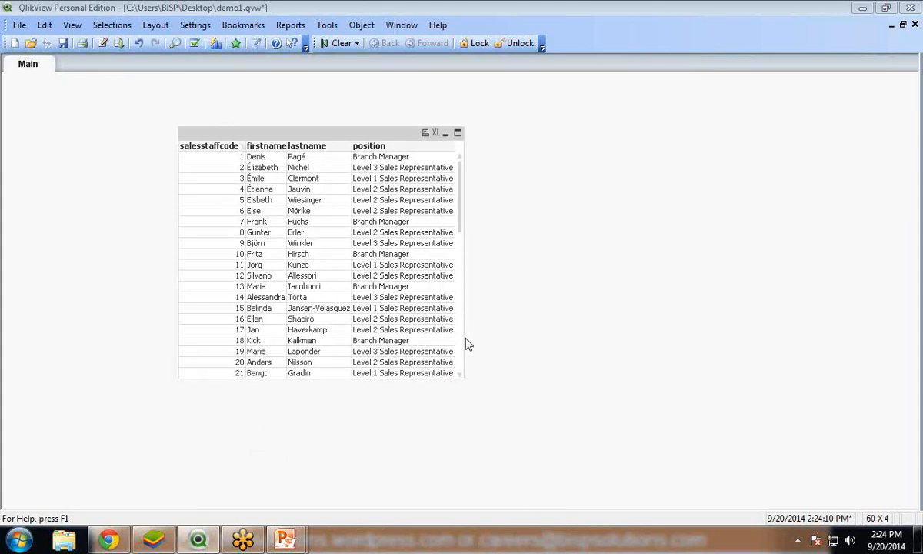
left_click_drag(332, 132, 510, 131)
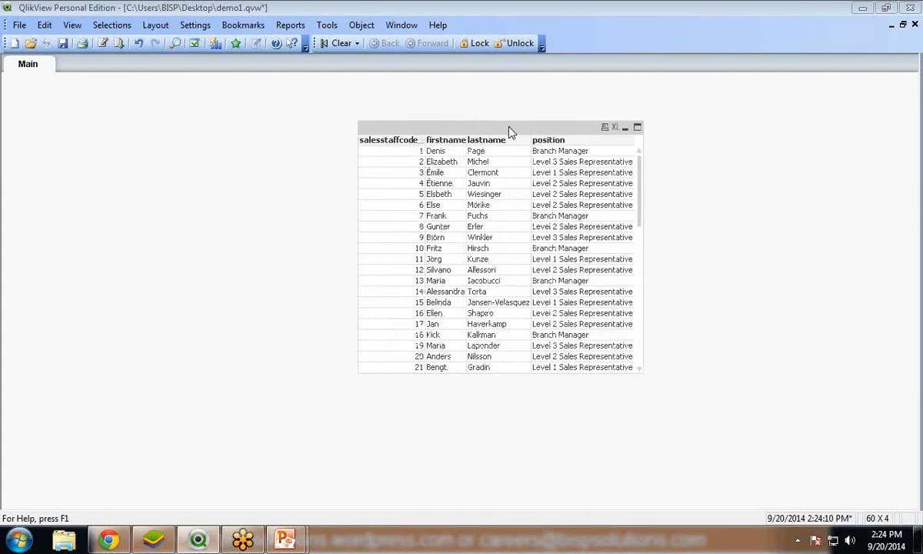
Step: Create a text object on the Main sheet with the expression =count(salesstaffcode)
right_click(217, 204)
mouse_move(276, 240)
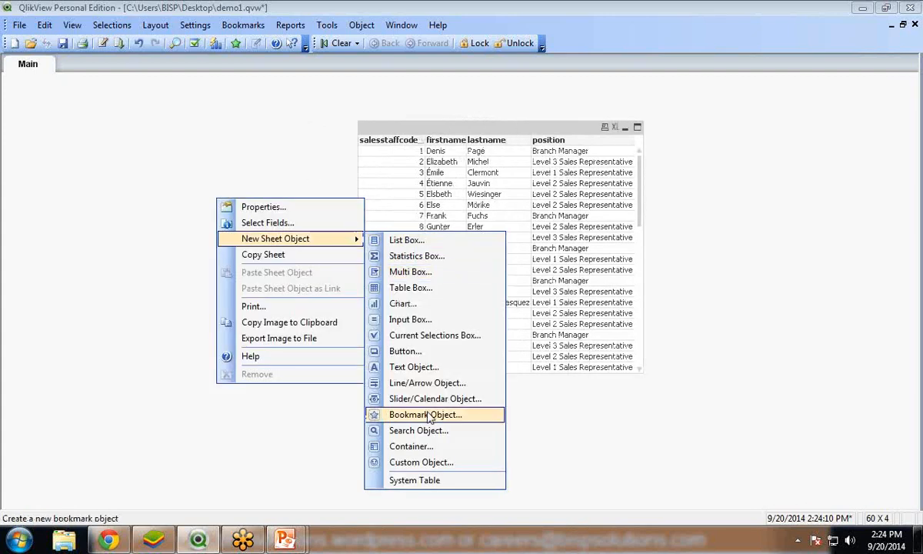
left_click(418, 370)
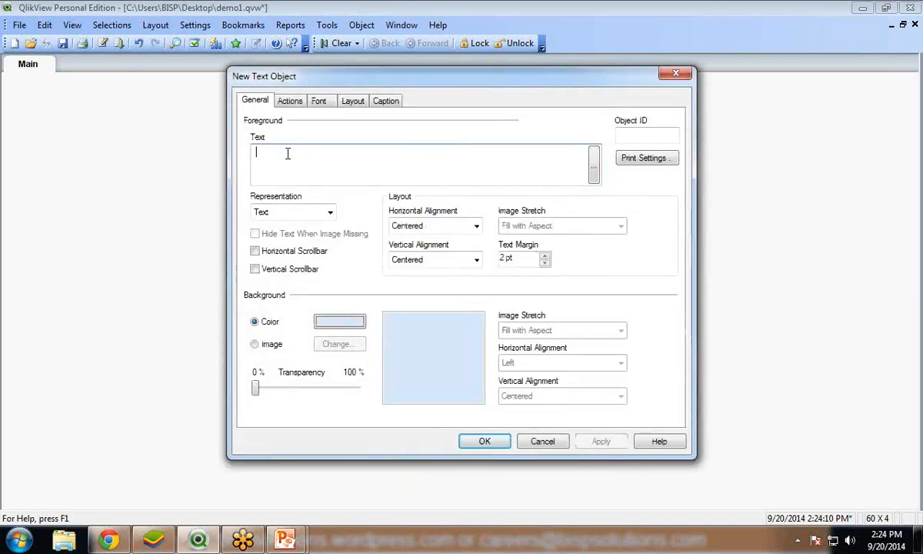
left_click(593, 168)
type("=c")
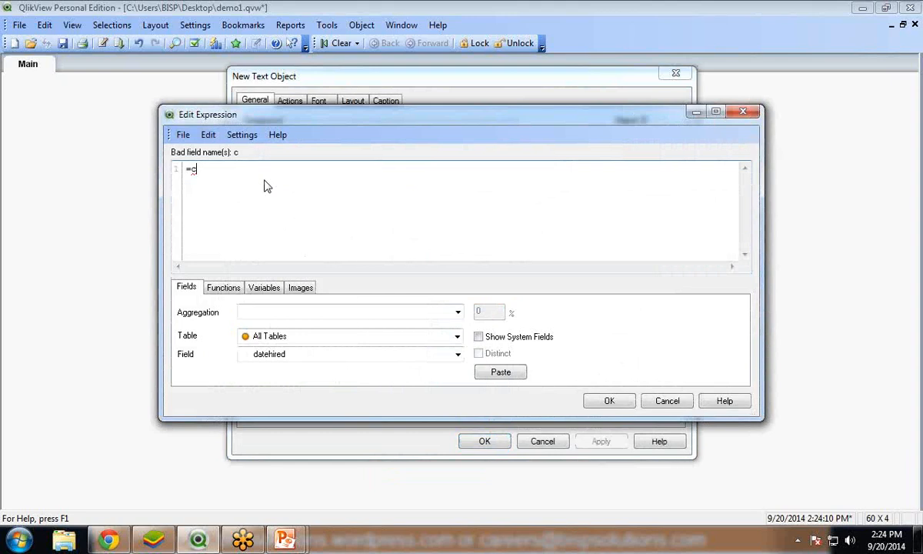
type("ount(sal")
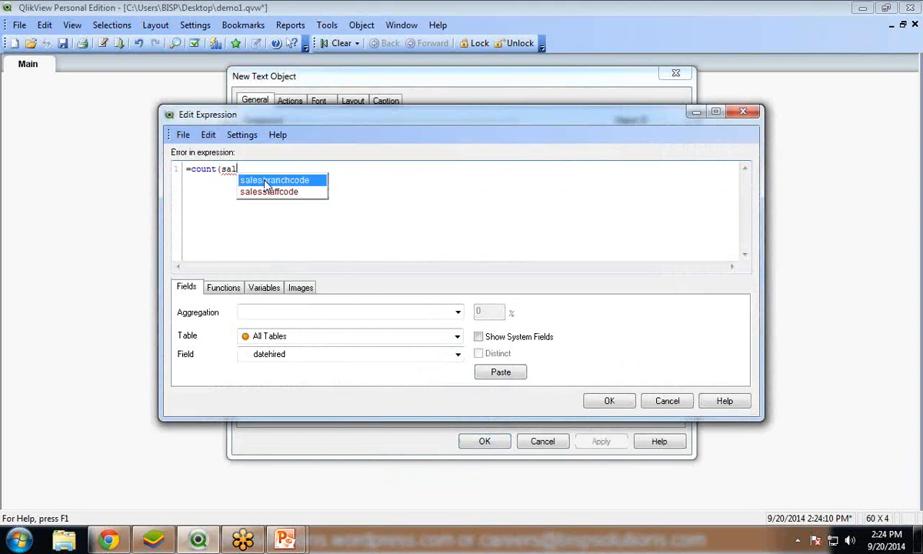
left_click(265, 181)
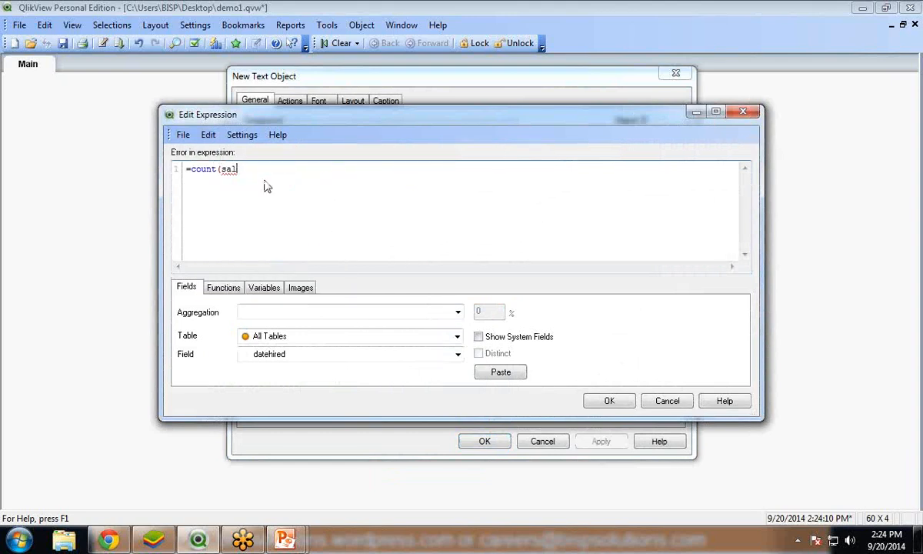
key("BackSpace")
key("Down")
key("Return")
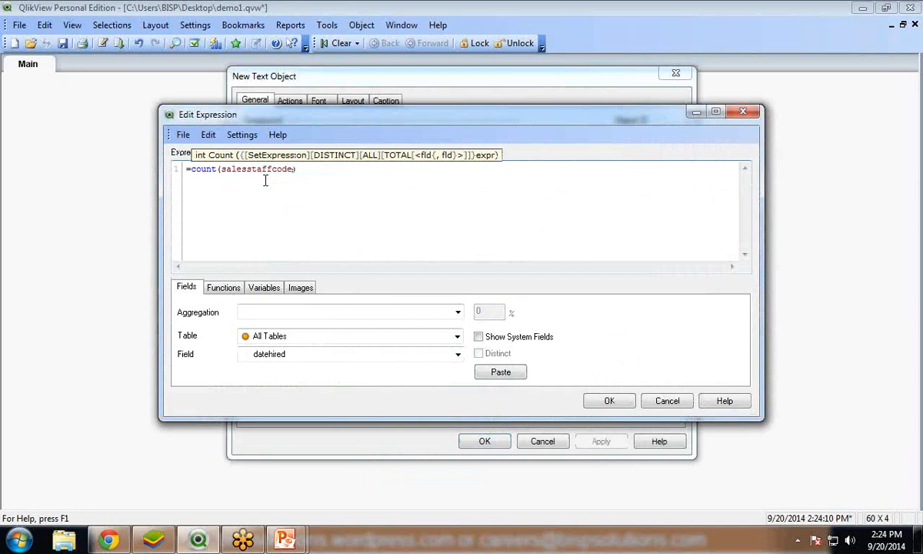
left_click(605, 401)
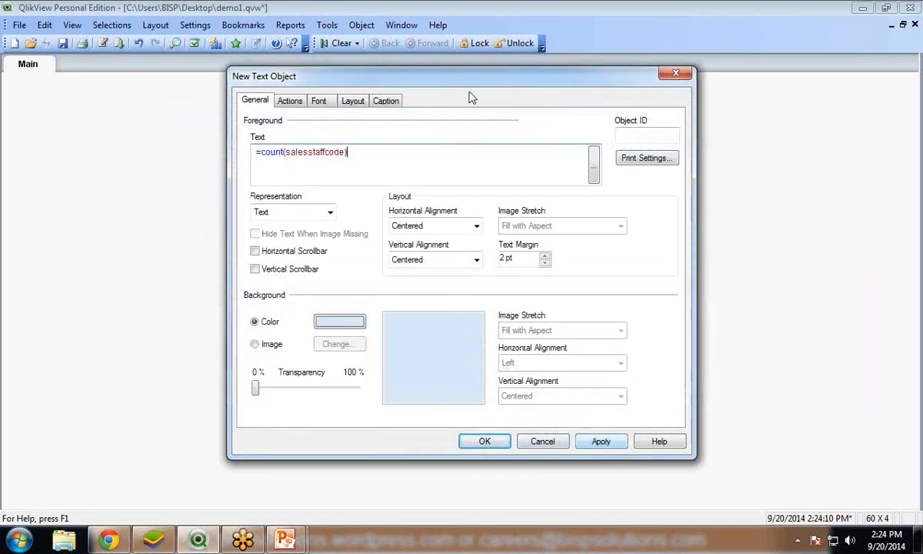
left_click_drag(416, 80, 200, 154)
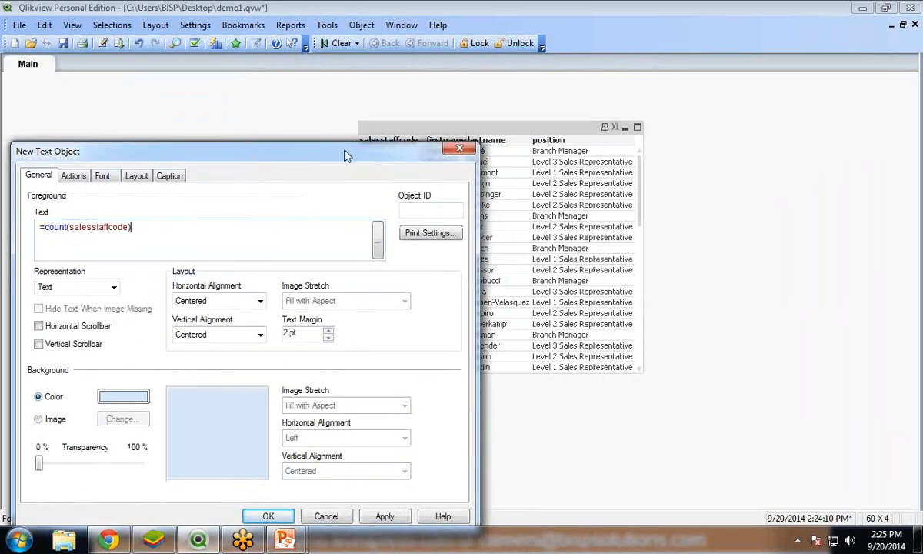
left_click_drag(322, 150, 398, 71)
left_click(458, 438)
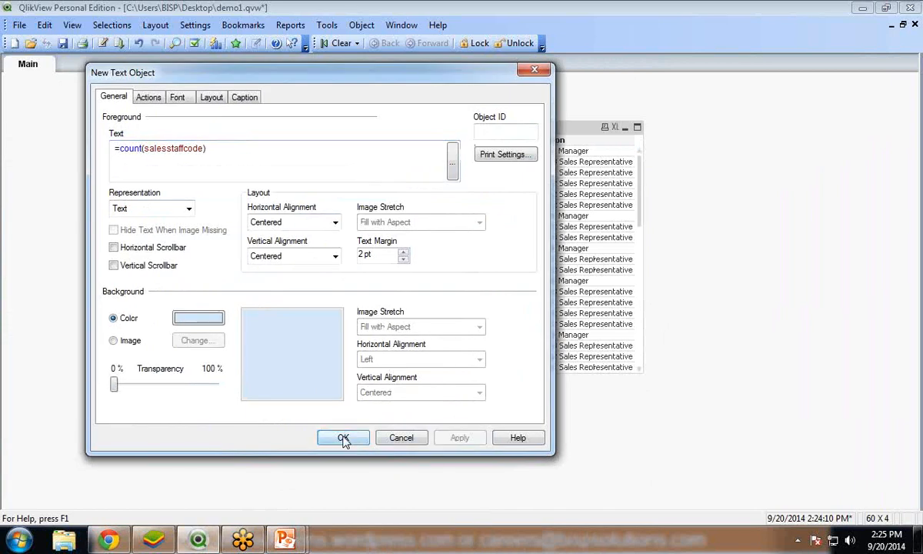
left_click(343, 437)
Step: Arrange the sheet with the count text object to the left of the table box, and shorten the table box slightly
left_click_drag(254, 264, 148, 177)
left_click_drag(475, 131, 450, 119)
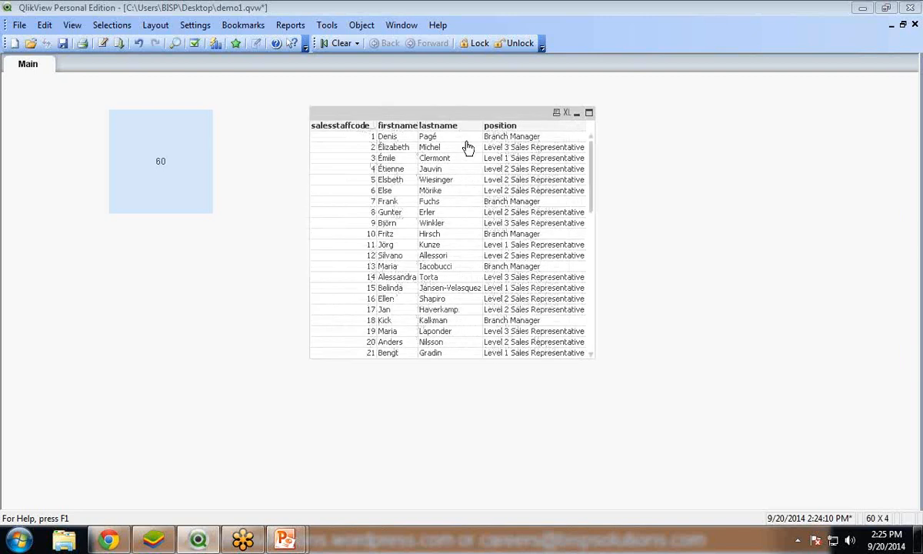
left_click_drag(592, 176, 592, 150)
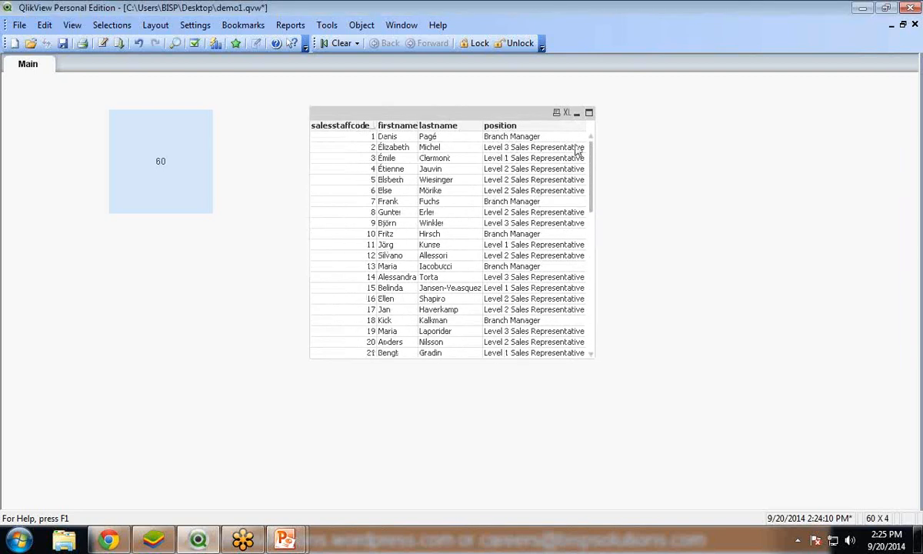
mouse_move(592, 356)
left_mouse_down()
mouse_move(594, 332)
mouse_move(594, 352)
left_mouse_up()
left_click_drag(168, 114, 167, 131)
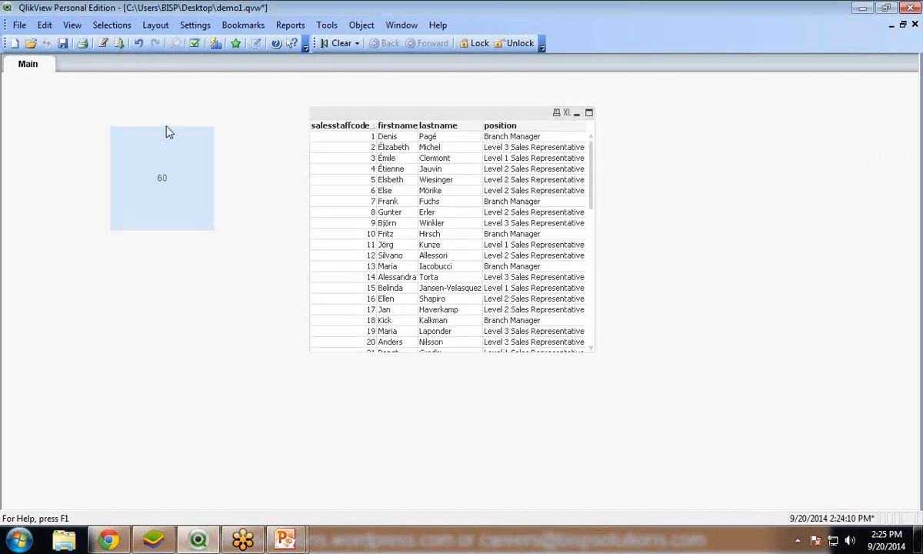
Step: Add a second LOAD statement to the script for all fields of Sales_Staff_New.qvd, below the SalesOldData load
left_click(104, 44)
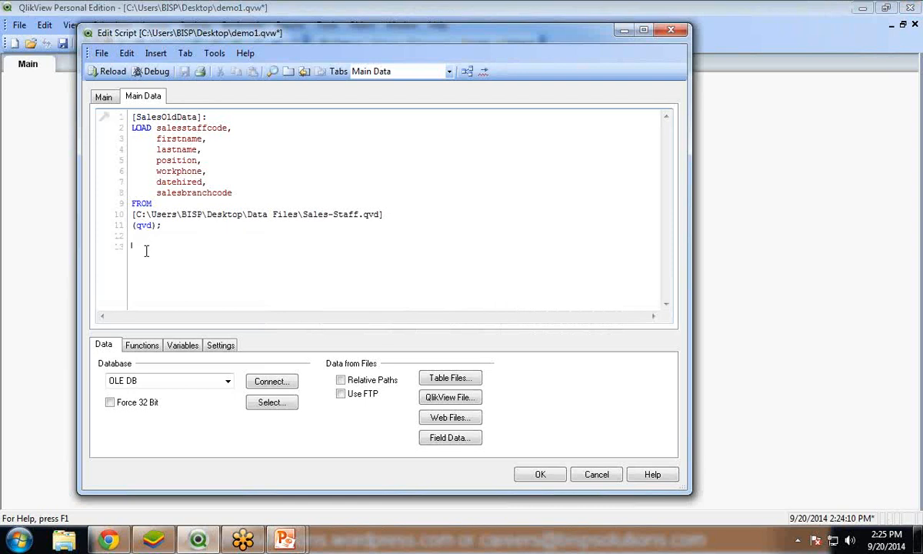
left_click(442, 377)
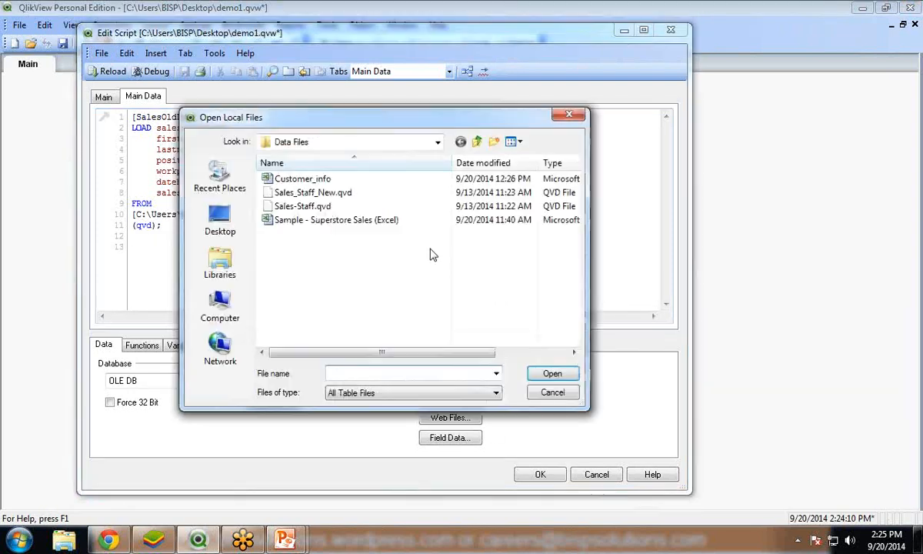
left_click(285, 192)
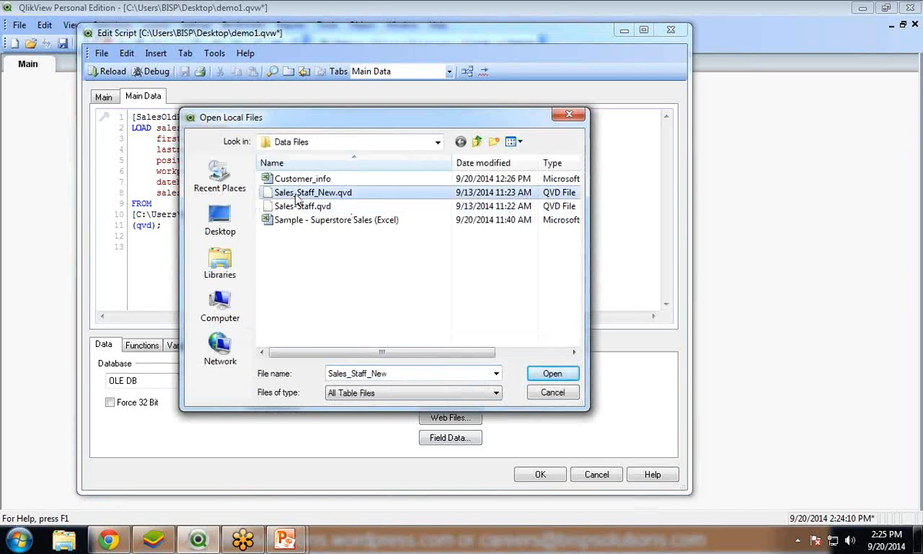
left_click(552, 374)
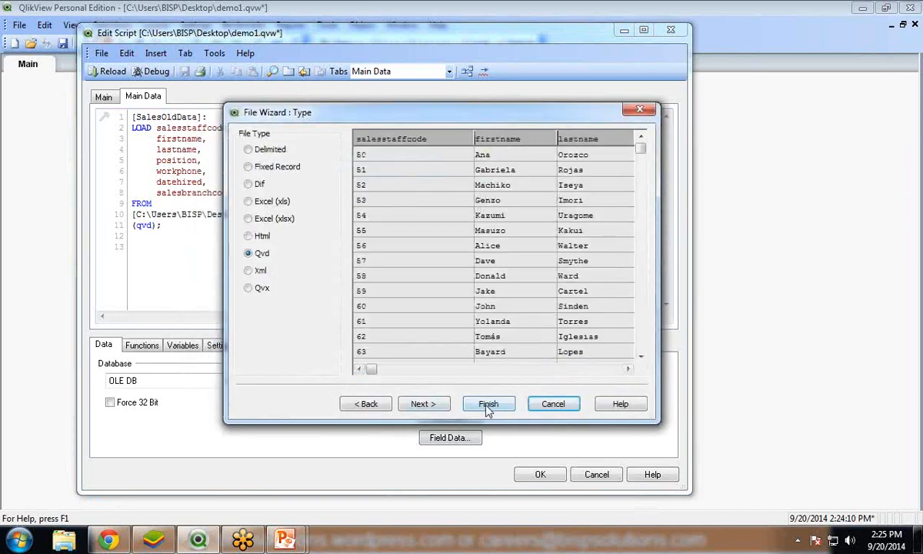
left_click(488, 404)
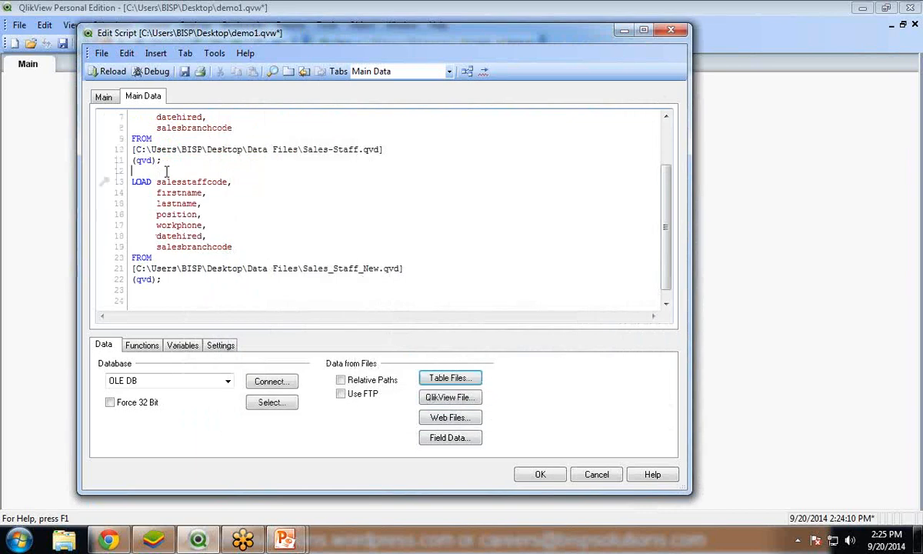
Step: Add a Join prefix on its own line above the LOAD statement for Sales_Staff_New.qvd
key("Return")
key("Return")
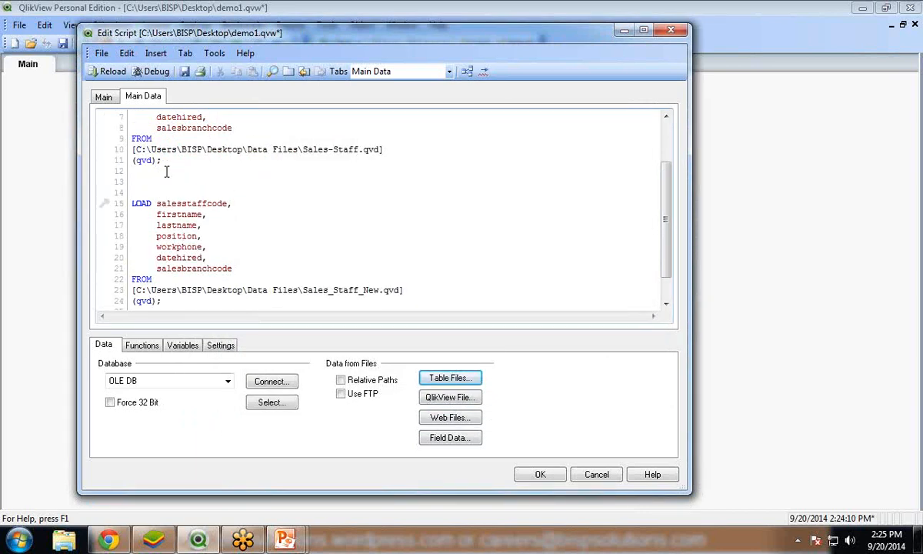
type("Join")
key("BackSpace")
type("n")
Step: Save the document and reload the script with the Join, accepting the sheet properties unchanged
left_click(185, 71)
left_click(100, 75)
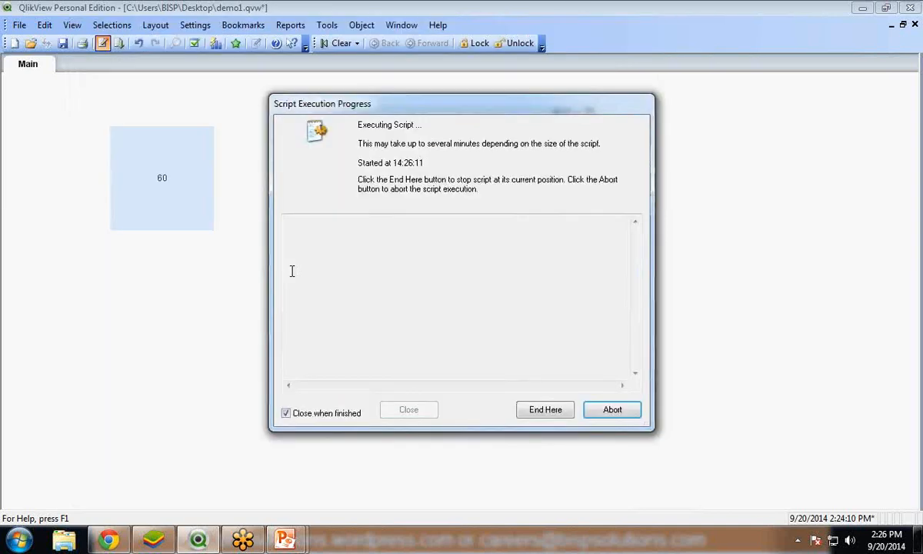
left_click(480, 438)
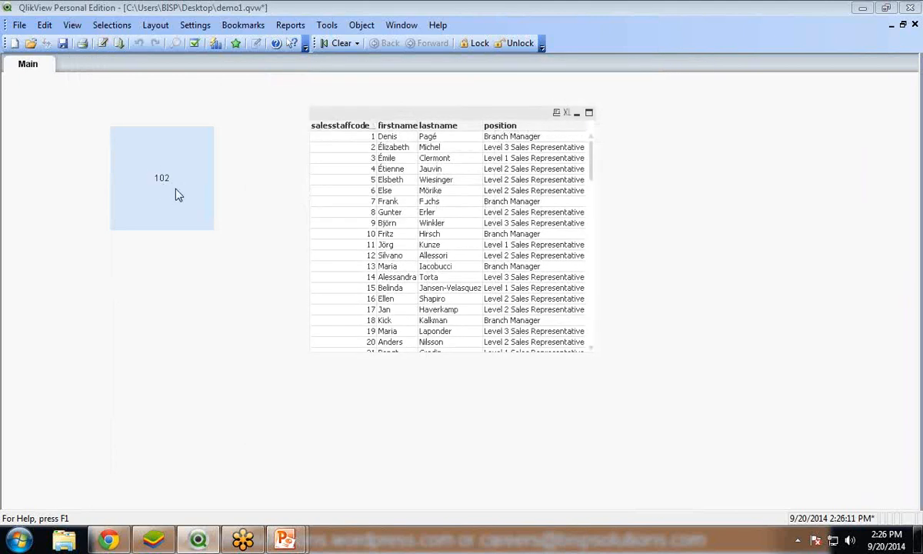
Step: Look through the joined staff records in the table box, and move the table box closer to the count text object
left_click_drag(595, 160, 377, 359)
left_click_drag(590, 319, 591, 245)
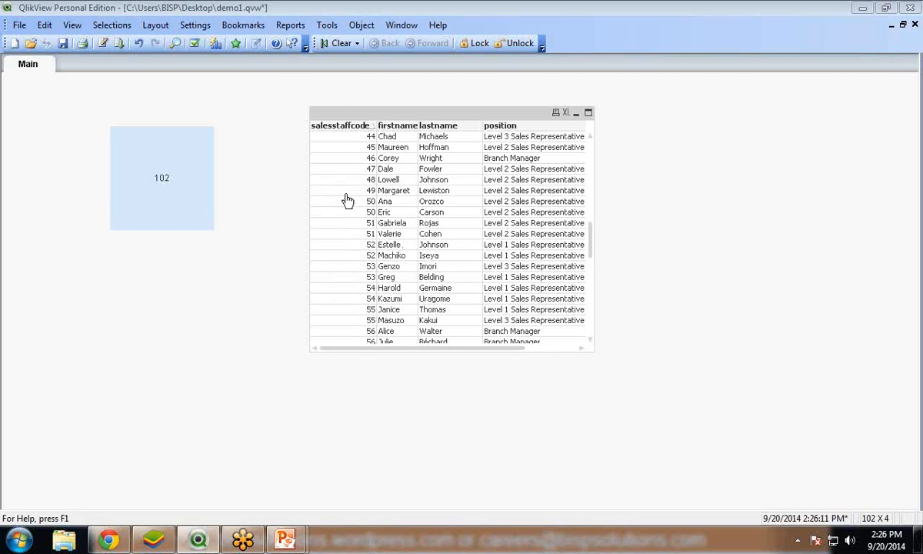
scroll(355, 241, "down", 6)
scroll(358, 242, "down", 4)
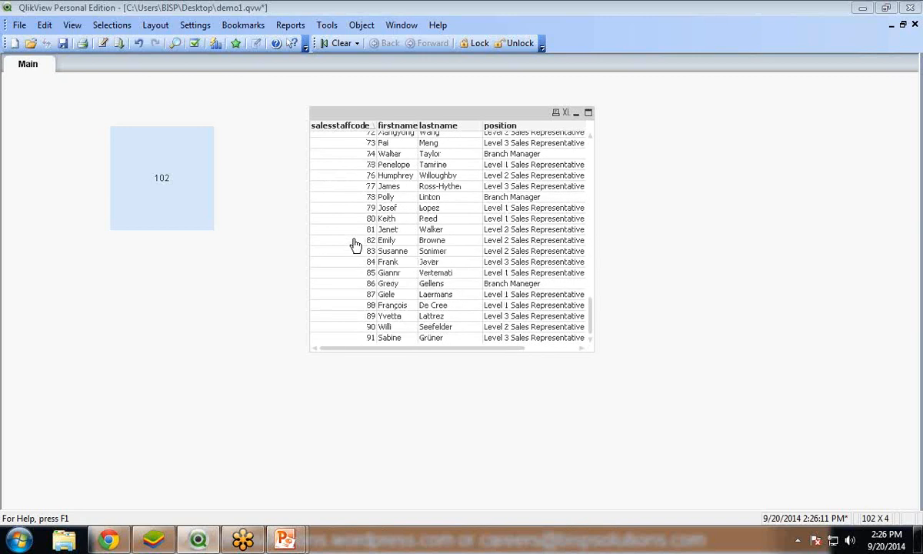
scroll(362, 345, "up", 5)
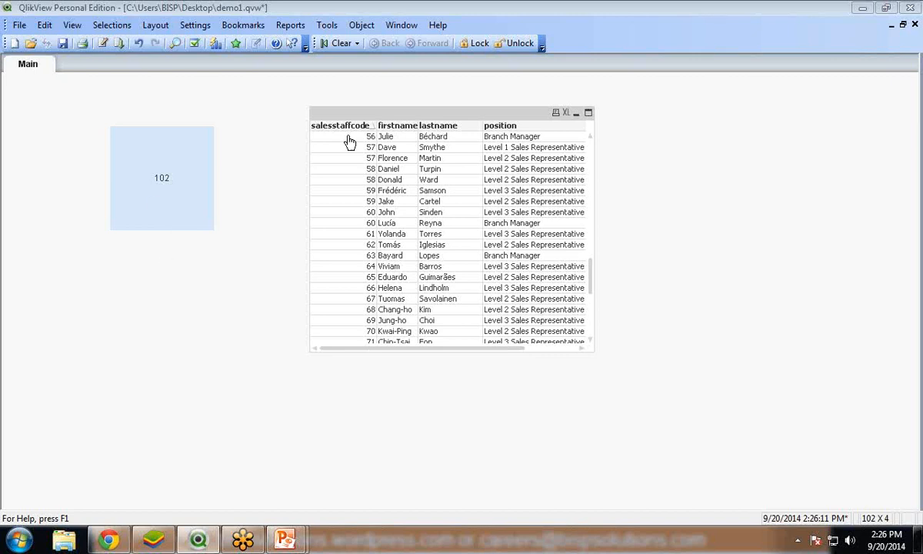
left_click_drag(414, 125, 366, 137)
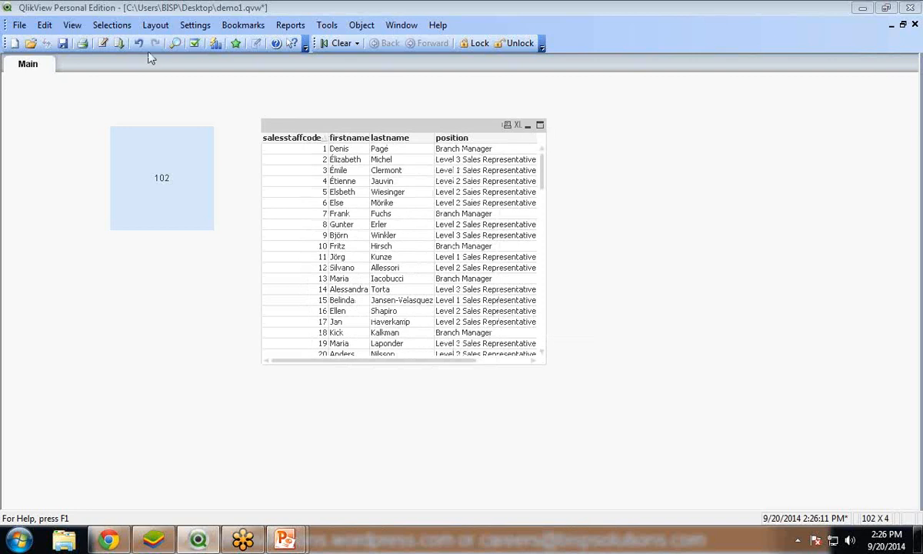
Step: Change the Join prefix above the second LOAD statement to Inner Join, and save and reload the script
left_click(103, 44)
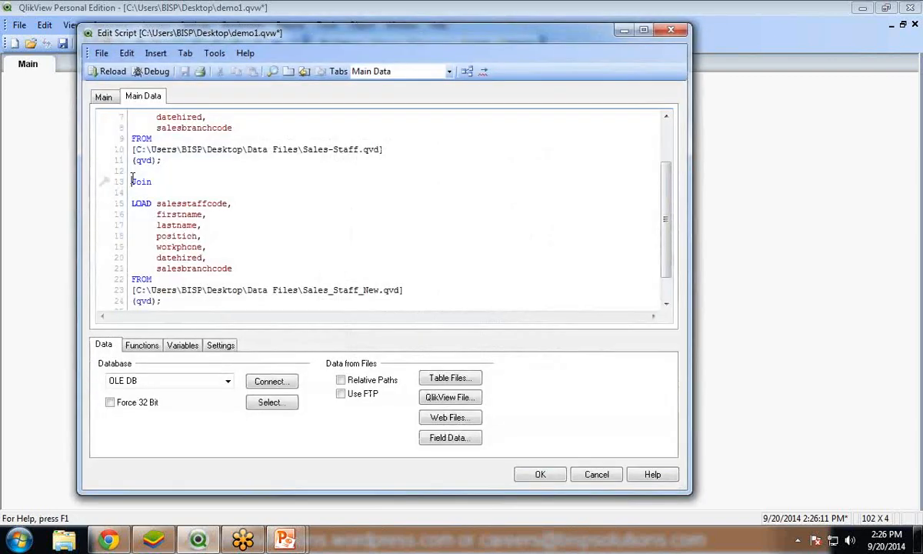
left_click(132, 182)
type("Inner")
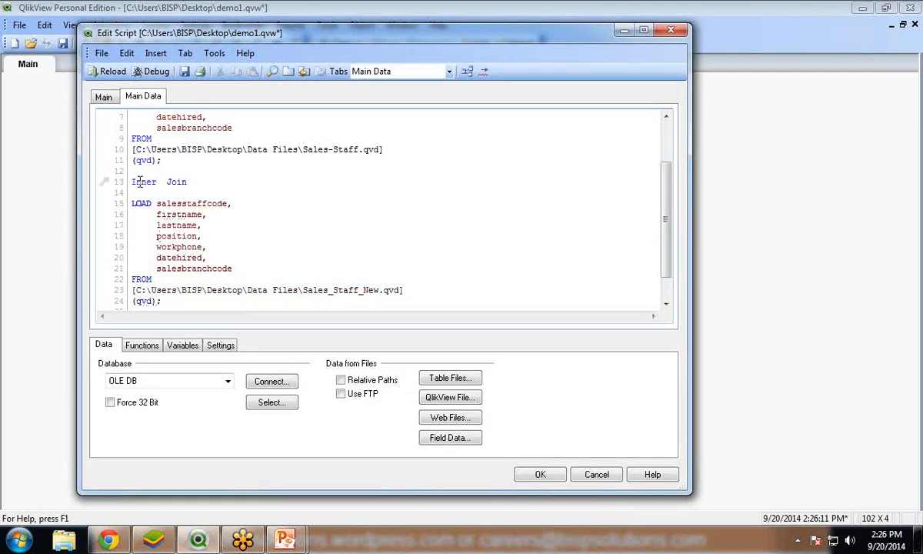
key("Delete")
left_click(185, 72)
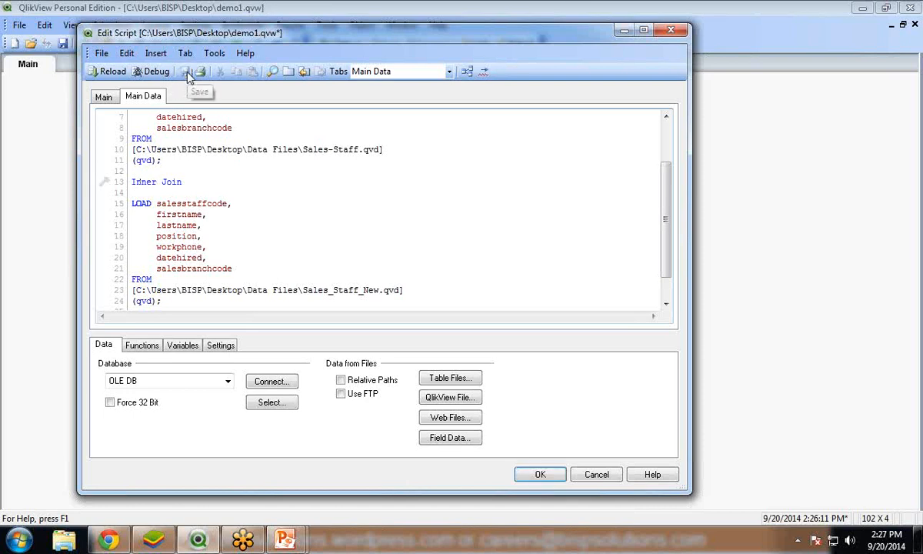
left_click(108, 73)
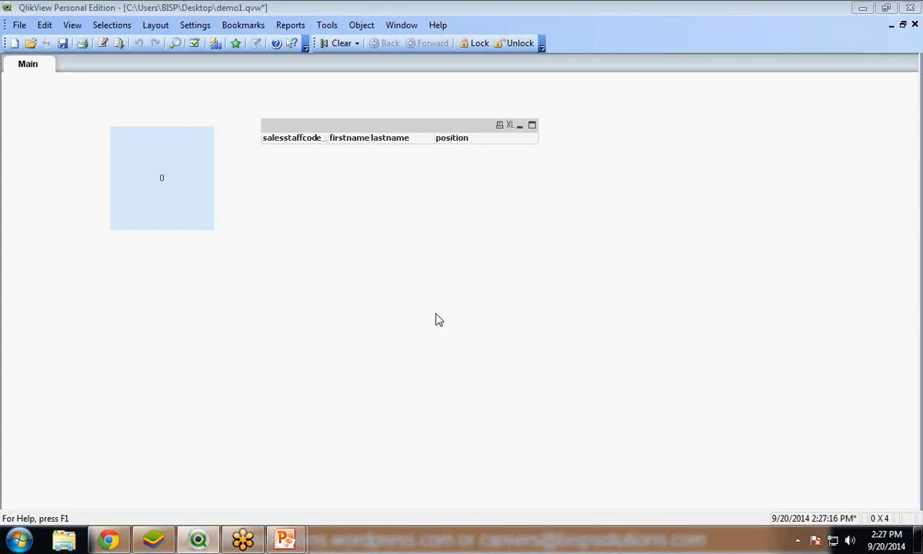
Step: Change the prefix above the second LOAD statement to Left Join and save the document
left_click(103, 44)
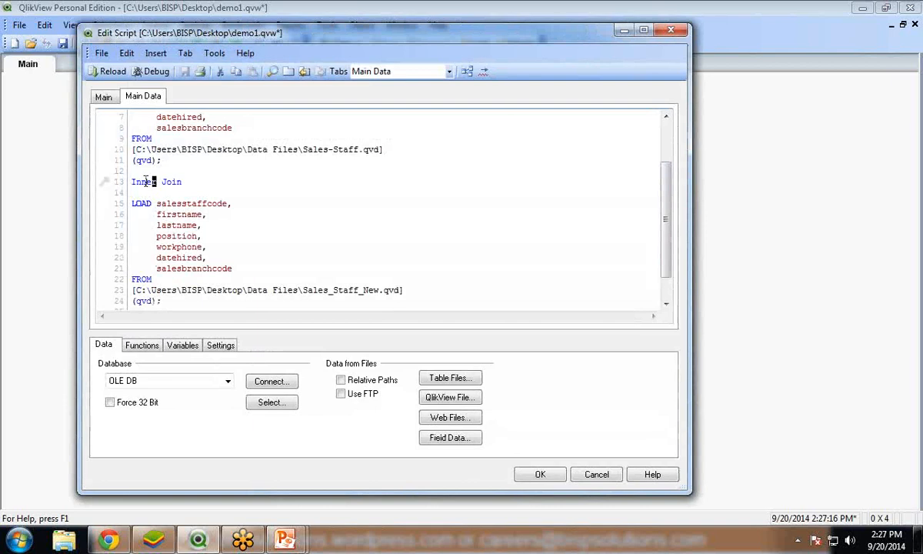
double_click(146, 182)
key("Delete")
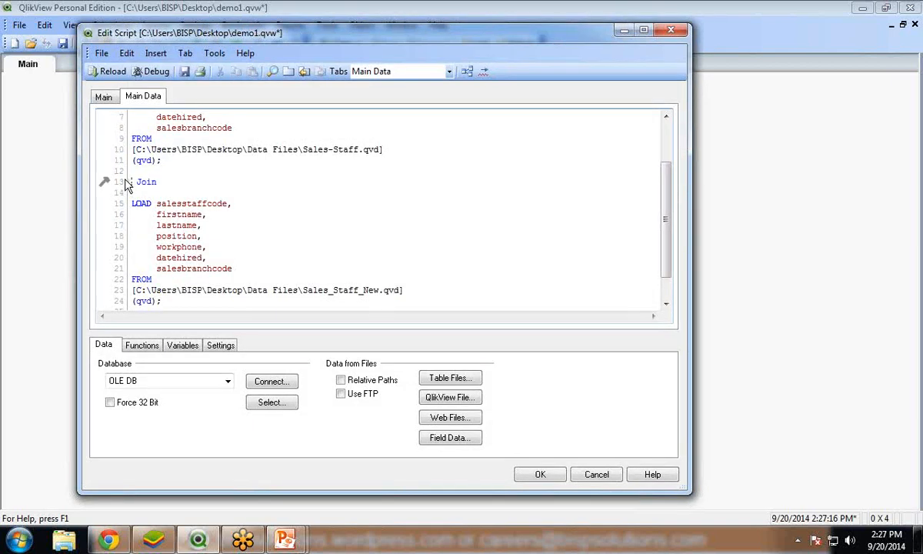
type("Left")
left_click_drag(152, 182, 131, 181)
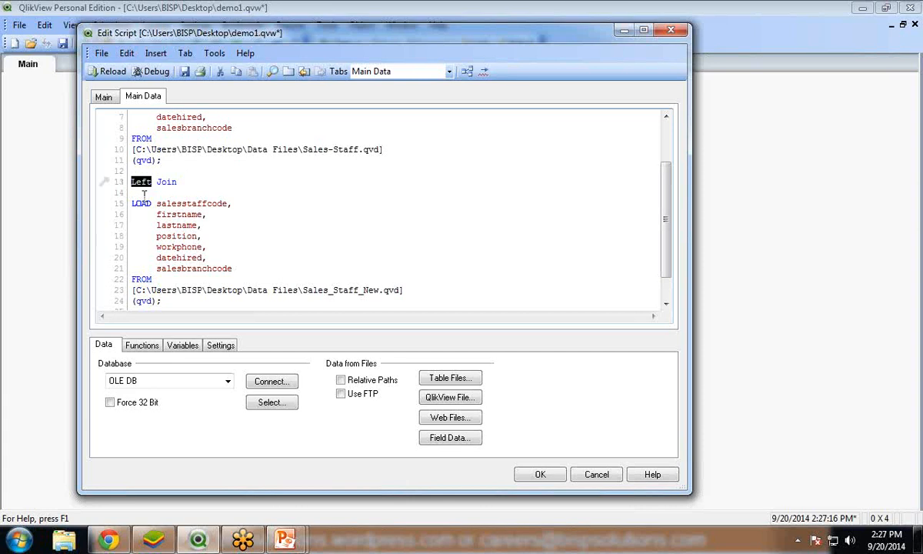
left_click(143, 199)
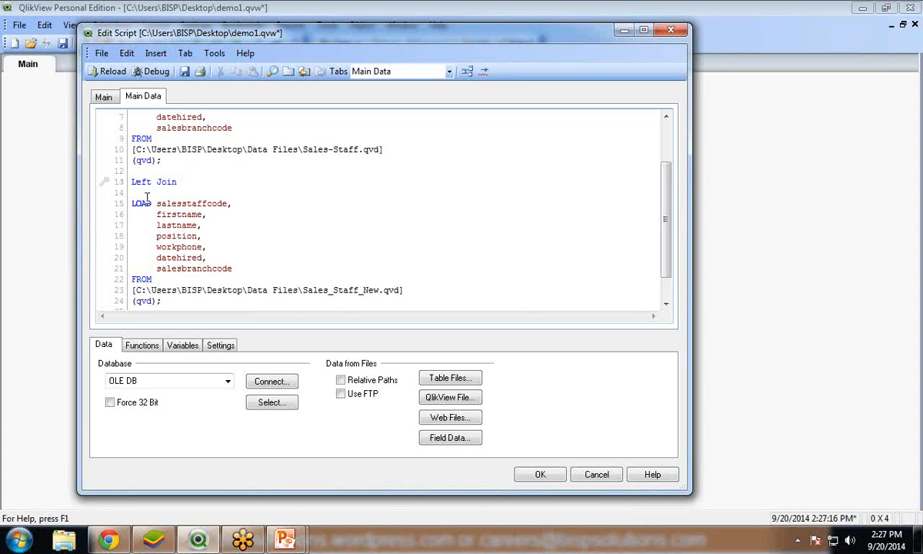
left_click(185, 72)
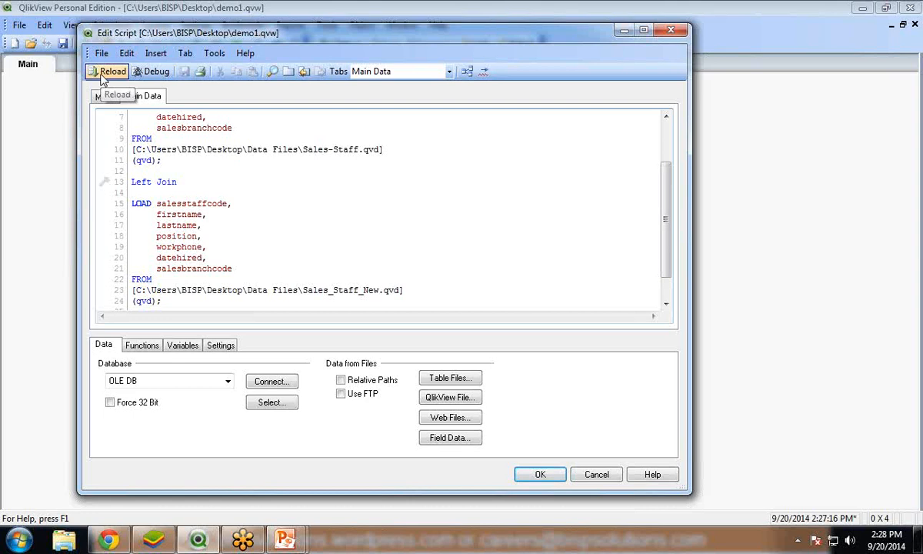
Step: Review both LOAD statements, and reload the script with the Left Join to inspect the staff records down to the last row
scroll(284, 196, "up", 2)
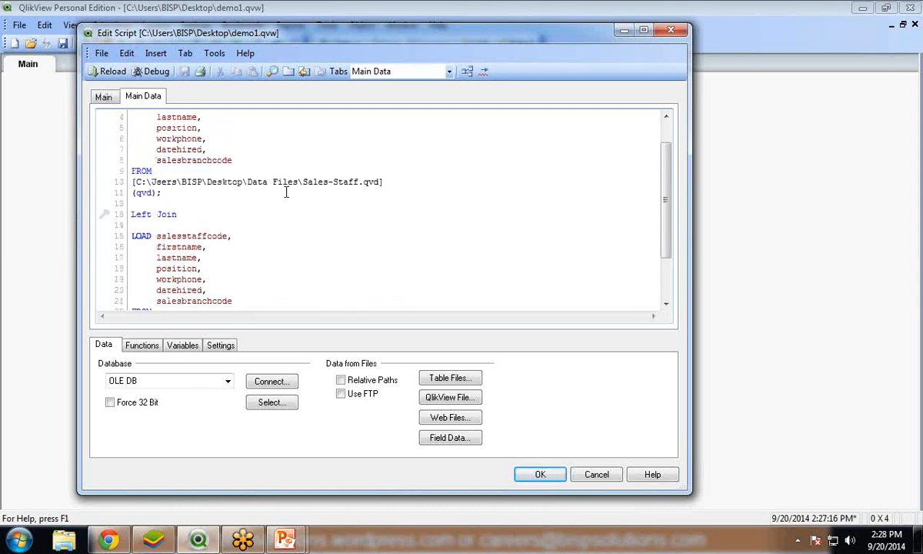
left_click_drag(130, 128, 205, 207)
left_click(198, 155)
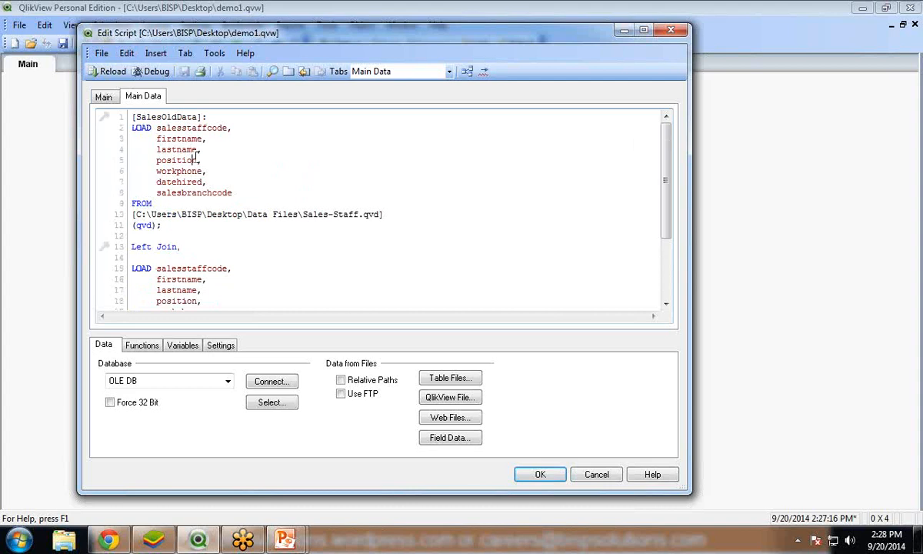
scroll(219, 242, "down", 2)
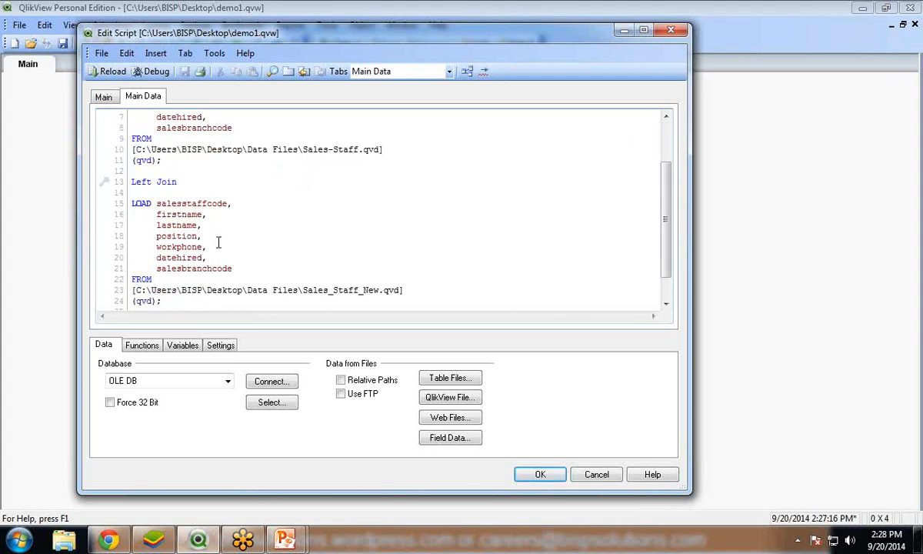
left_click_drag(132, 201, 203, 280)
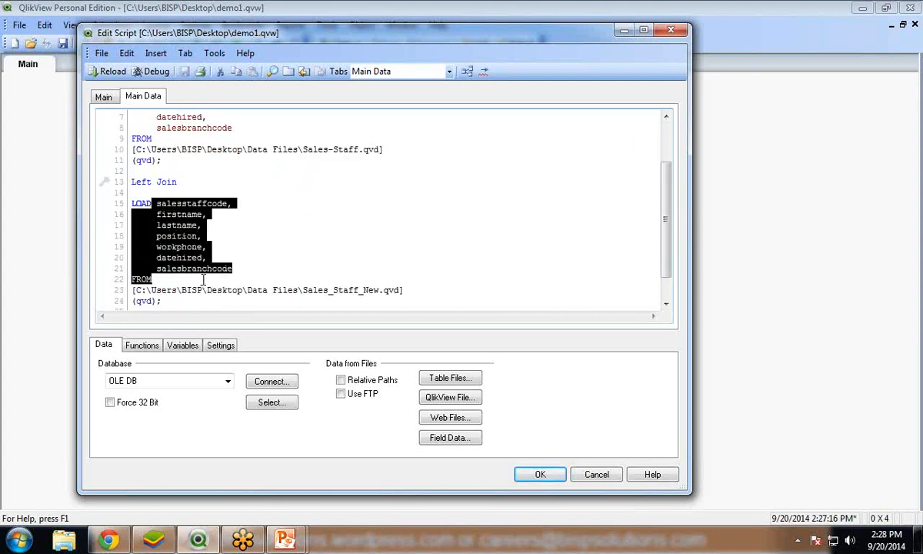
left_click(106, 74)
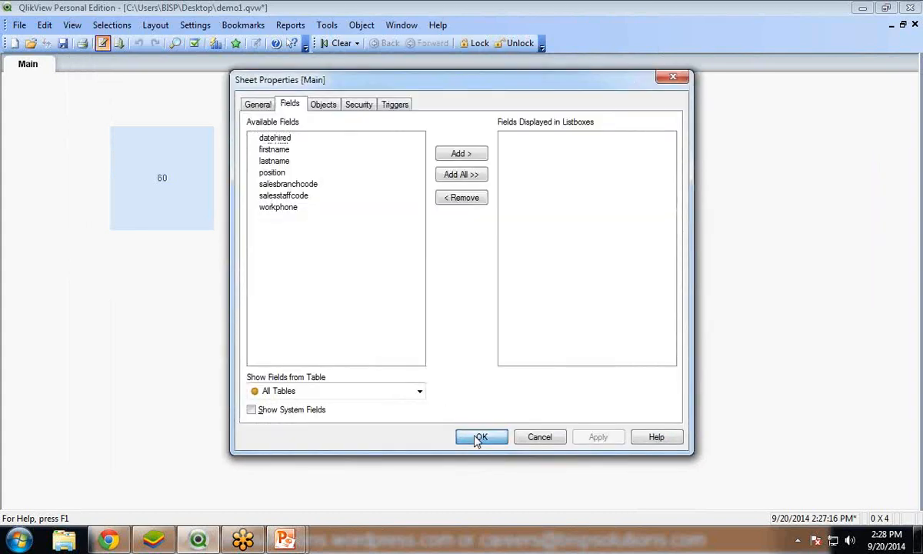
left_click(478, 437)
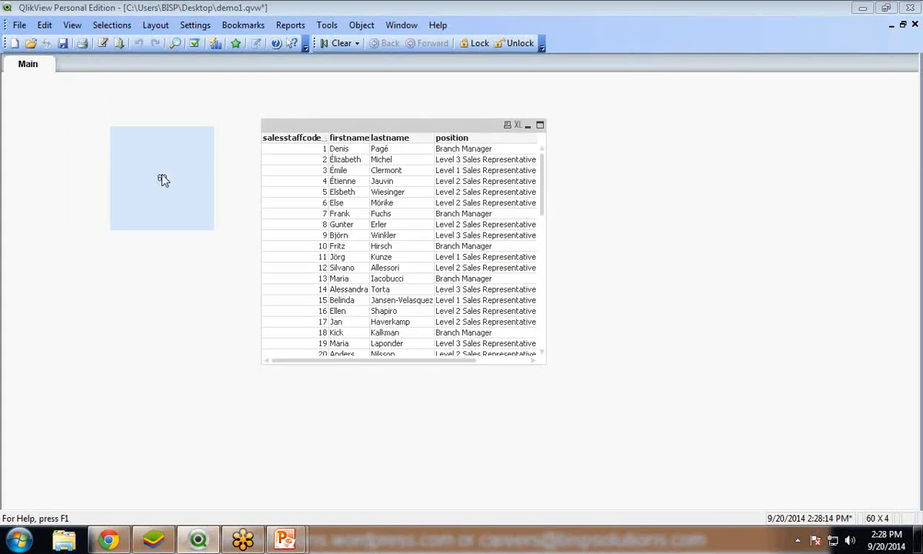
left_click_drag(542, 200, 541, 344)
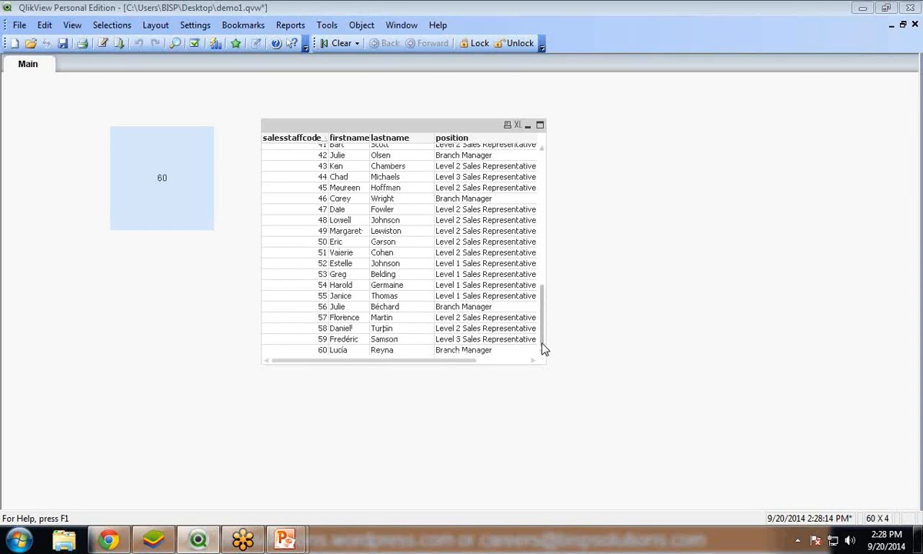
Step: Change the prefix above the second LOAD statement to Right Join
left_click(103, 44)
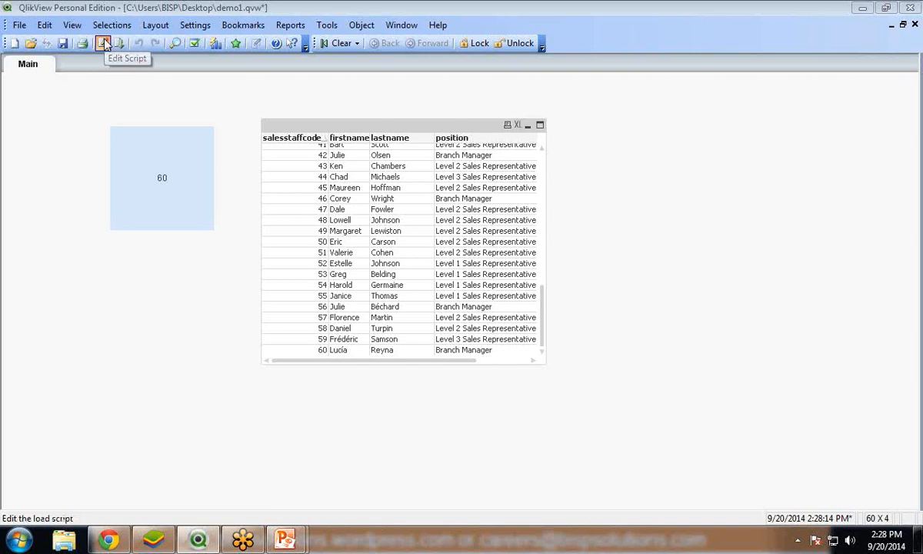
left_click_drag(154, 182, 129, 181)
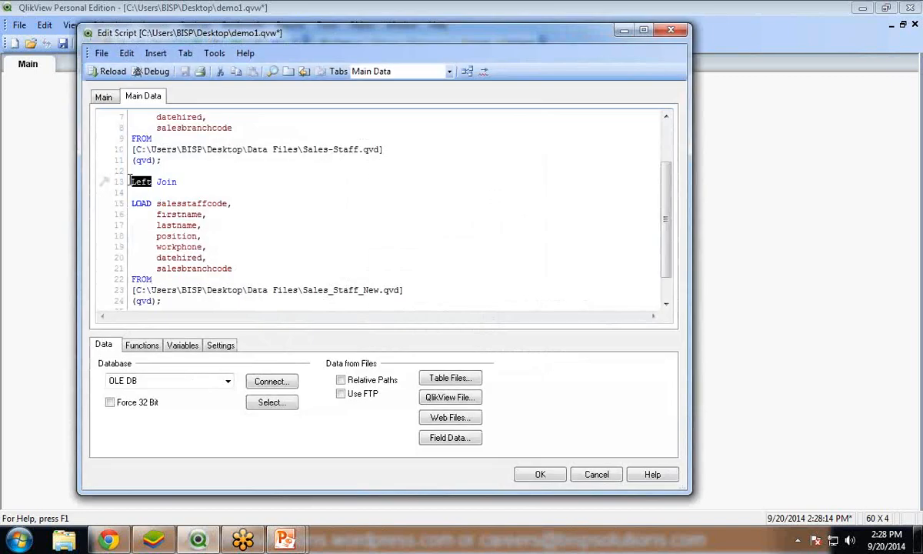
type("Ri")
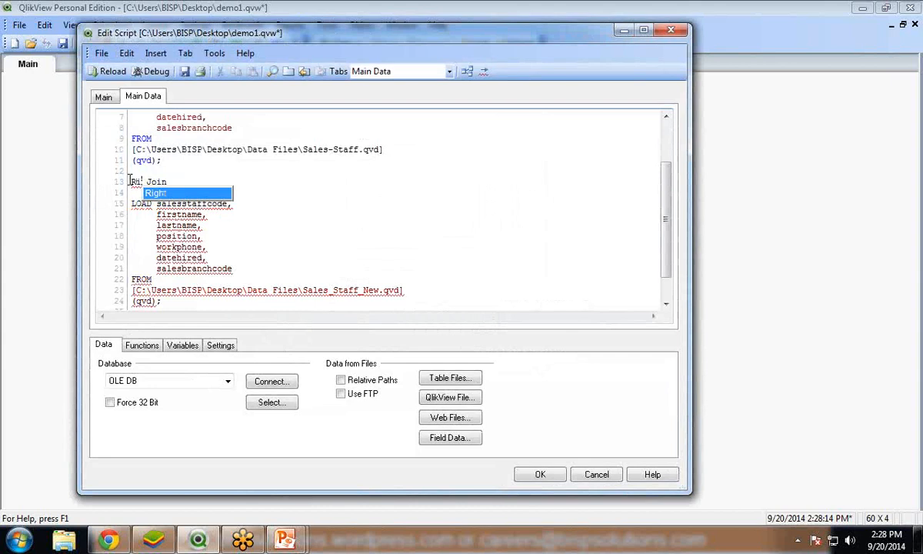
key("Return")
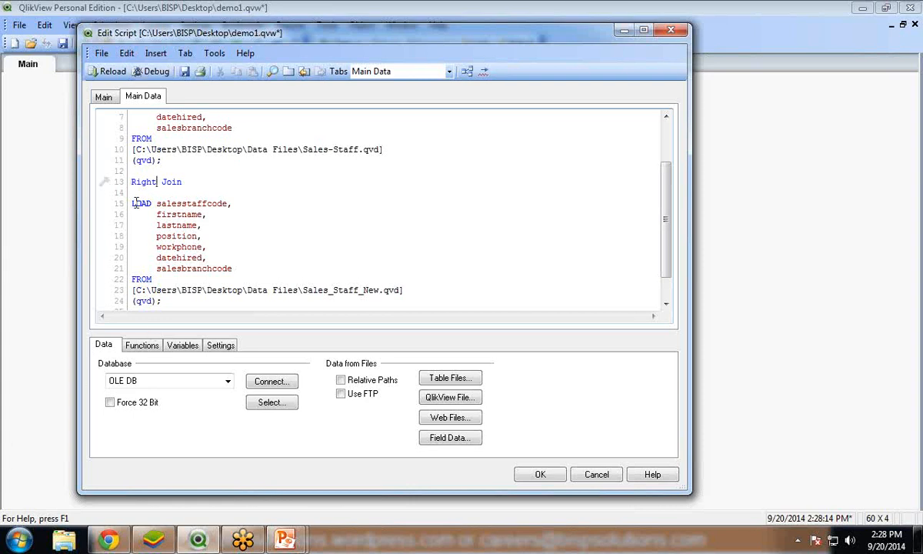
Step: Examine the field lists and source file names of the Sales-Staff.qvd and Sales_Staff_New.qvd LOAD statements
left_click_drag(132, 203, 237, 269)
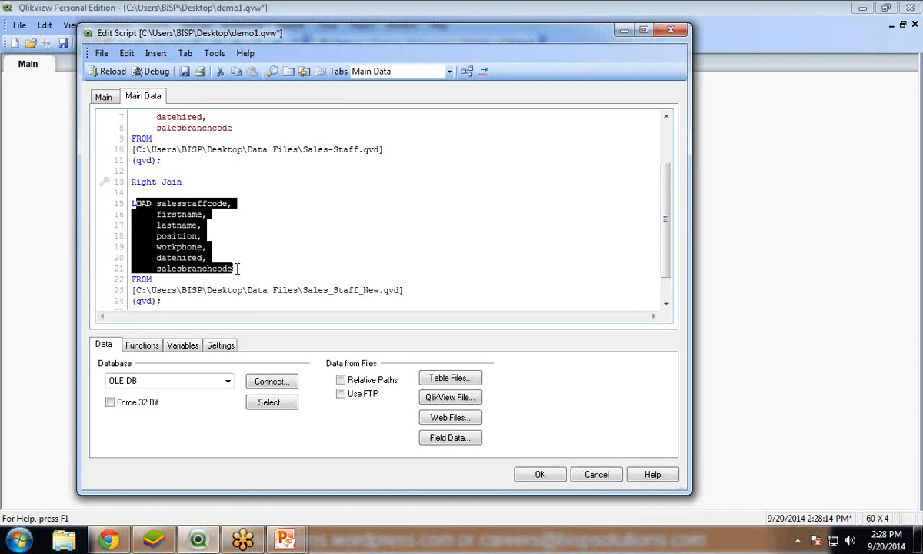
scroll(238, 269, "up", 2)
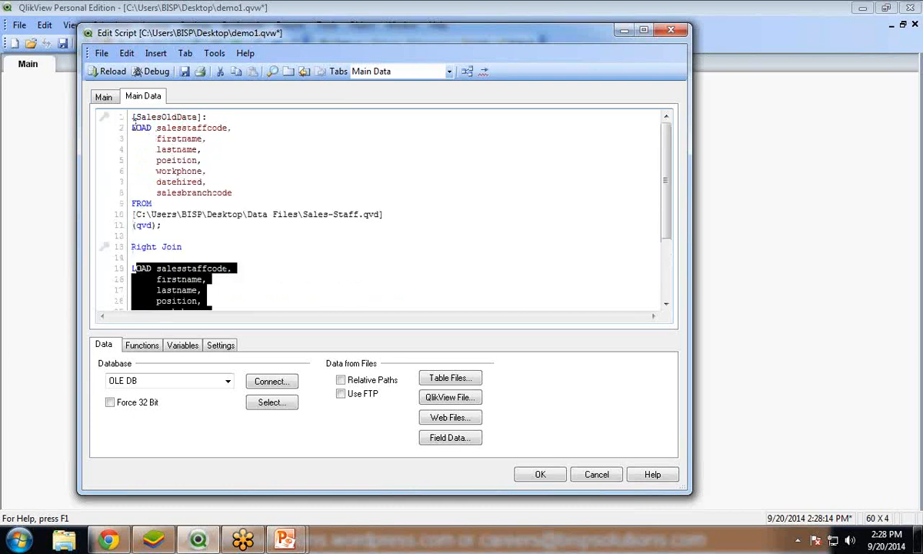
left_click_drag(133, 125, 222, 186)
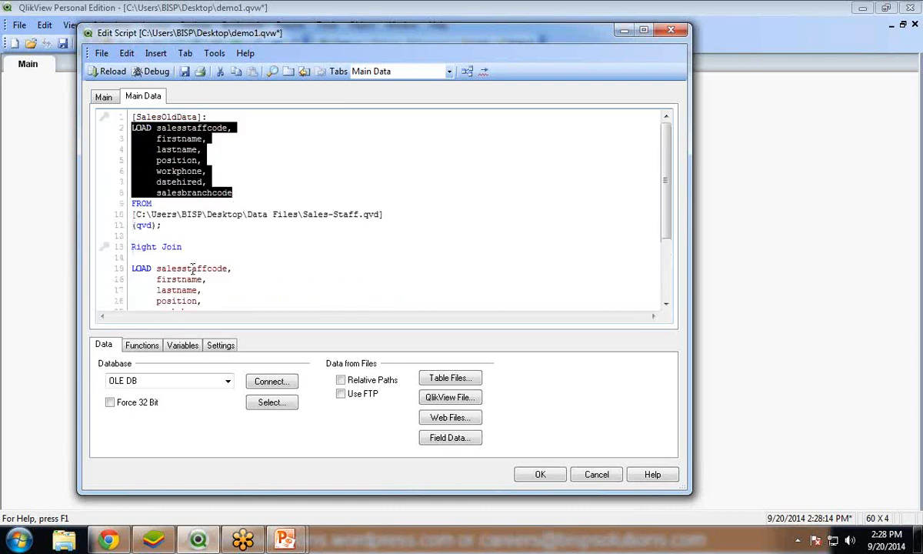
scroll(177, 238, "down", 2)
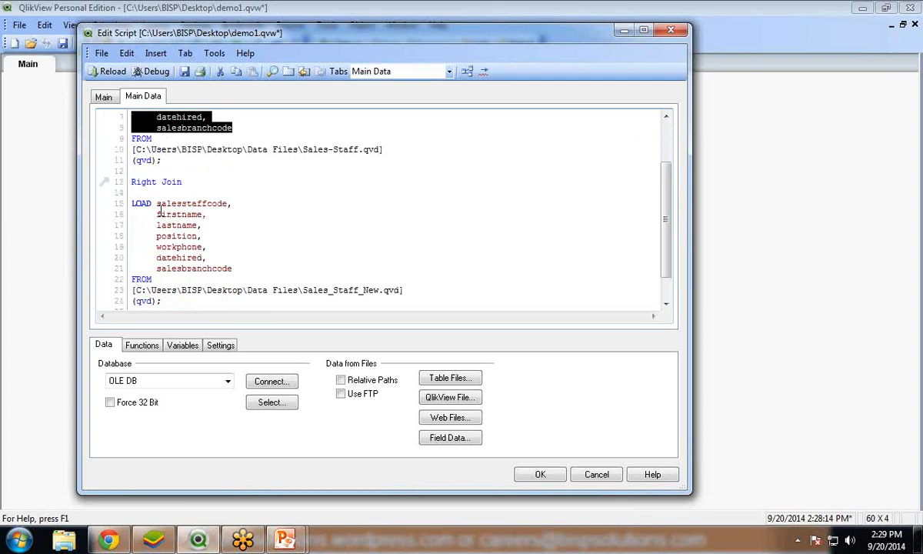
left_click_drag(155, 202, 197, 257)
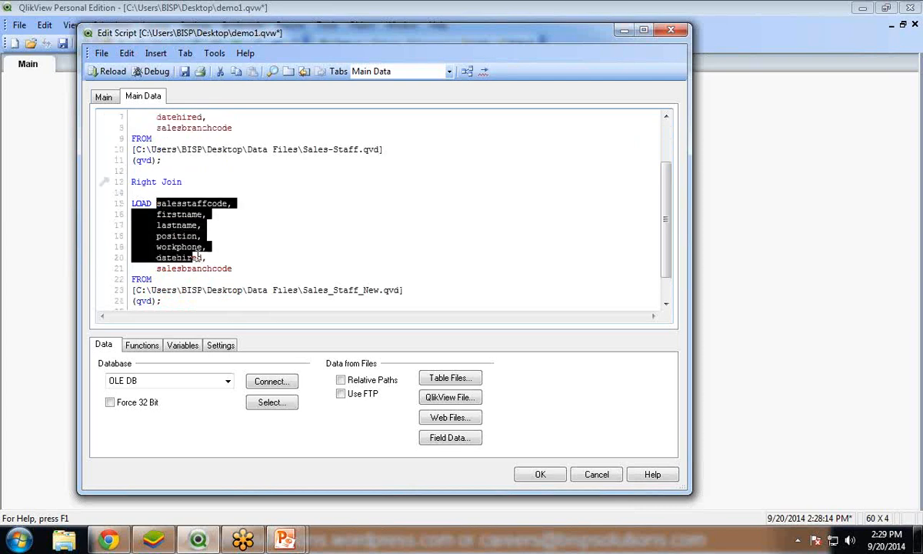
left_click_drag(304, 290, 389, 290)
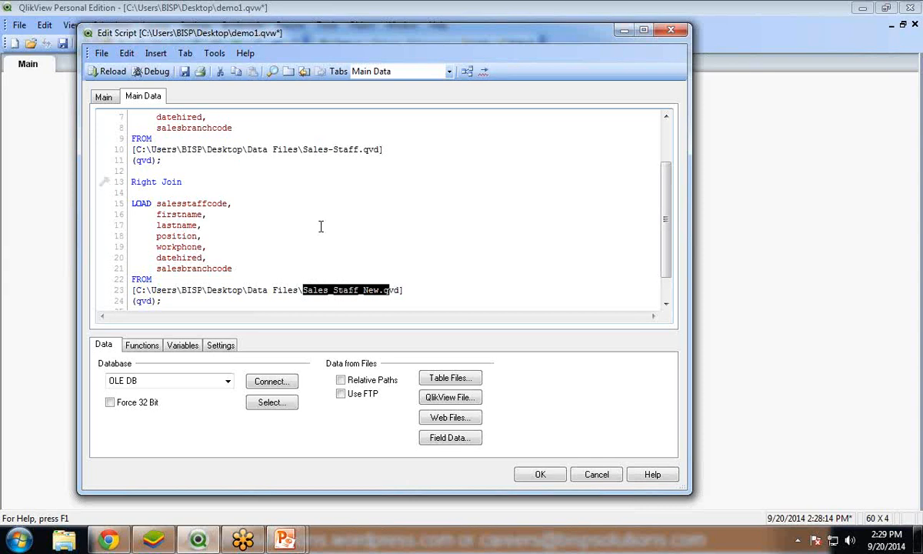
scroll(321, 226, "up", 1)
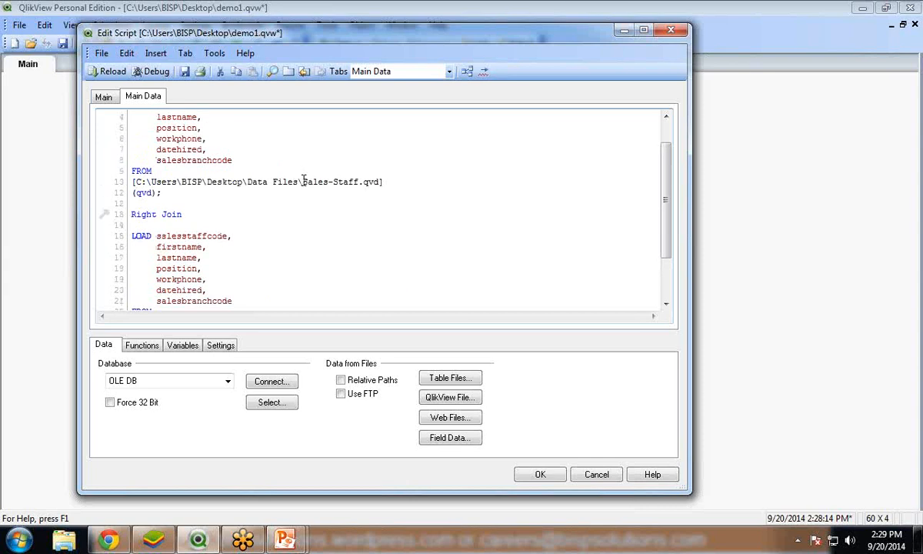
left_click_drag(303, 181, 362, 181)
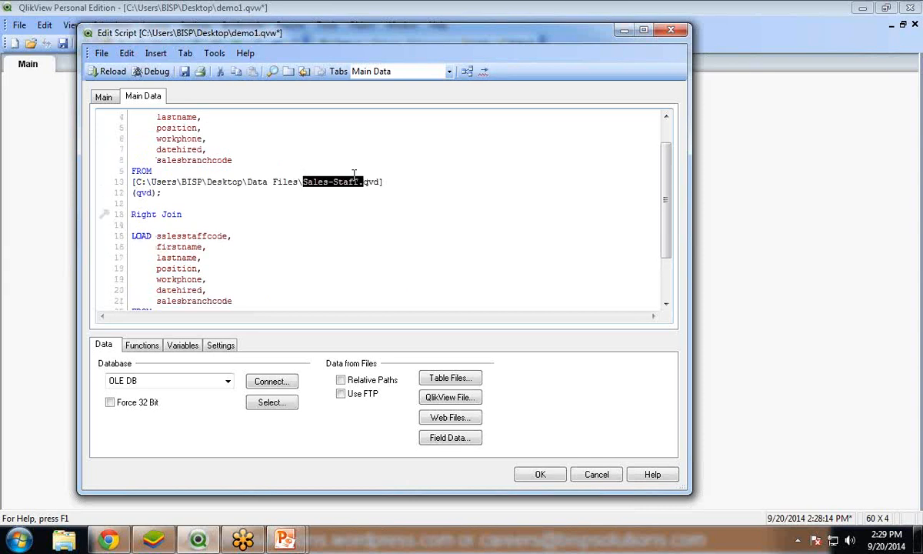
Step: Save the document and reload the script with the Right Join, and check the staff records in the table box
left_click(184, 72)
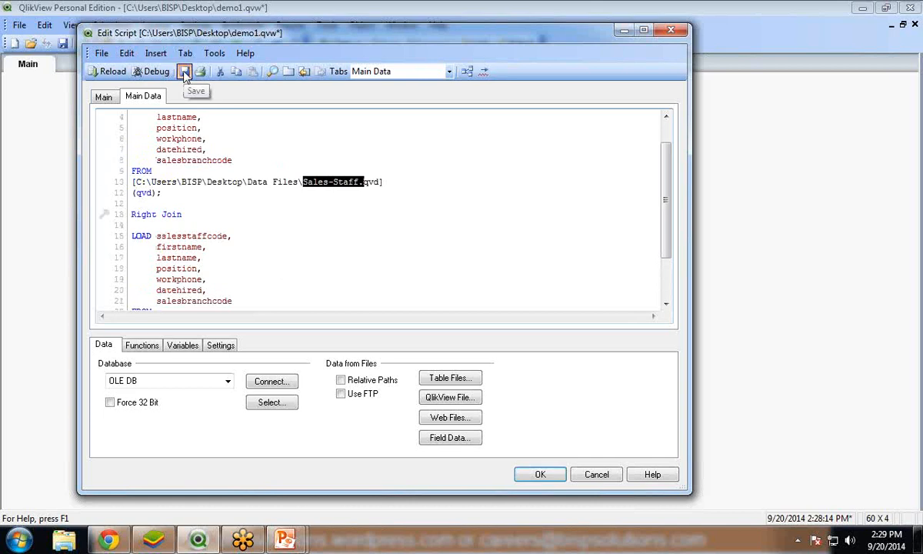
left_click(108, 71)
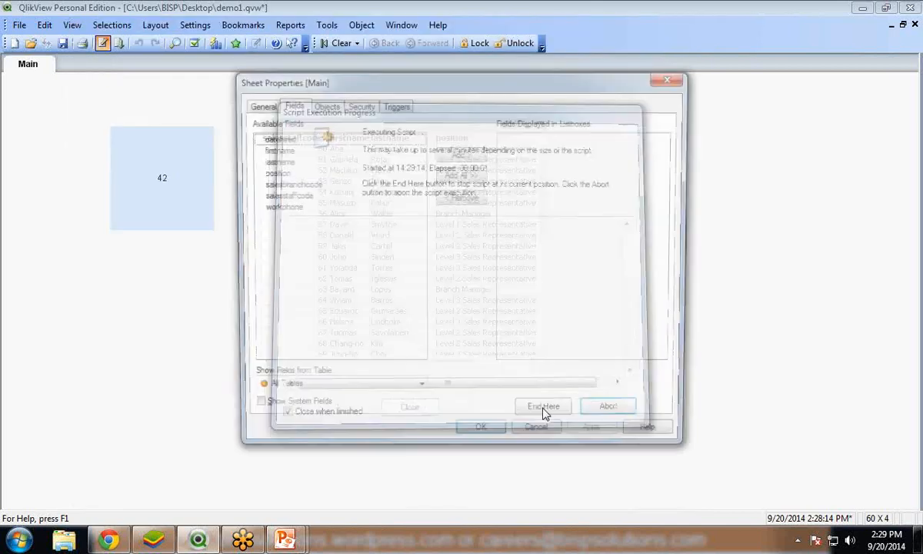
left_click(481, 435)
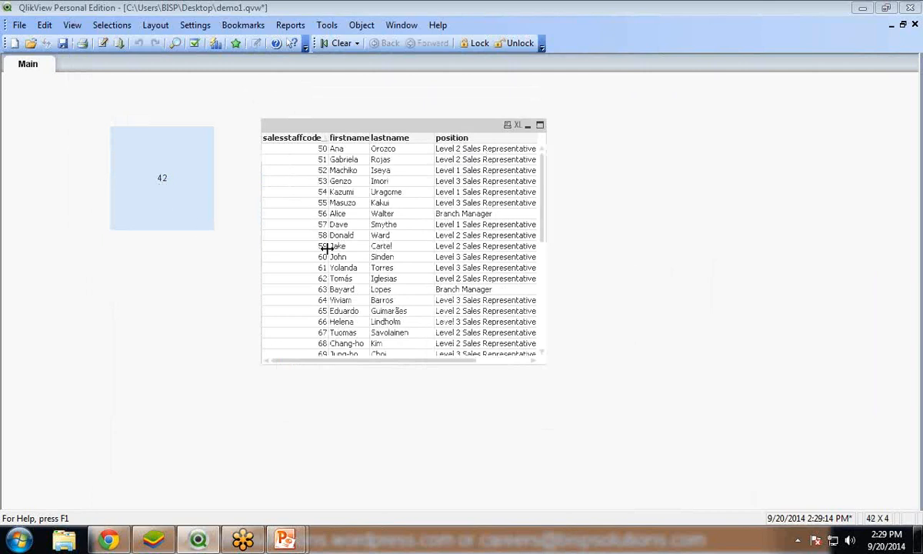
mouse_move(542, 188)
left_mouse_down()
mouse_move(546, 313)
mouse_move(537, 170)
left_mouse_up()
Step: Reopen the load script and examine the Right Join prefix above the second LOAD statement
left_click(101, 43)
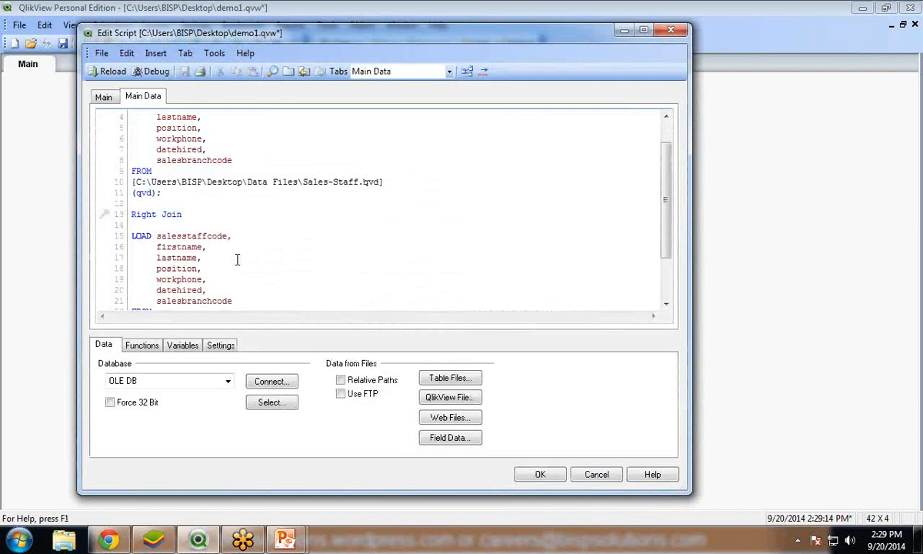
left_click_drag(156, 214, 130, 212)
left_click(146, 225)
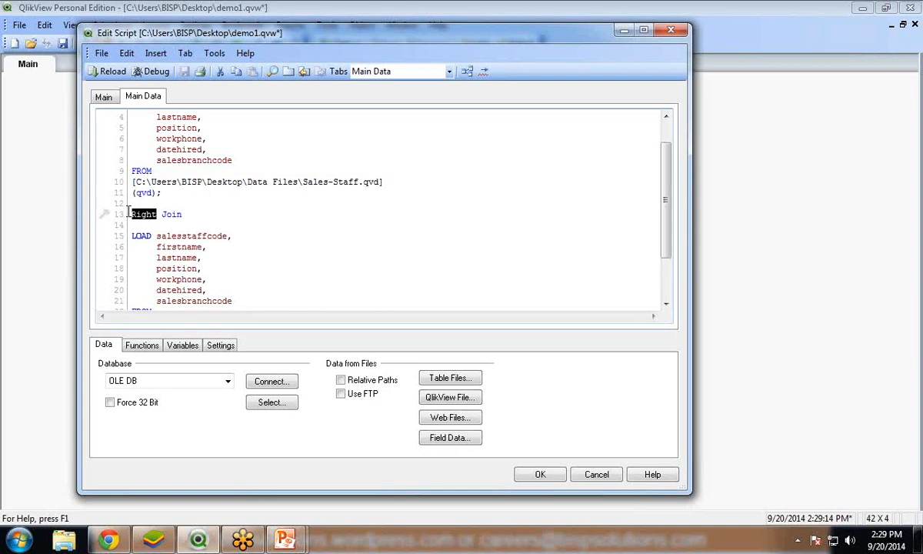